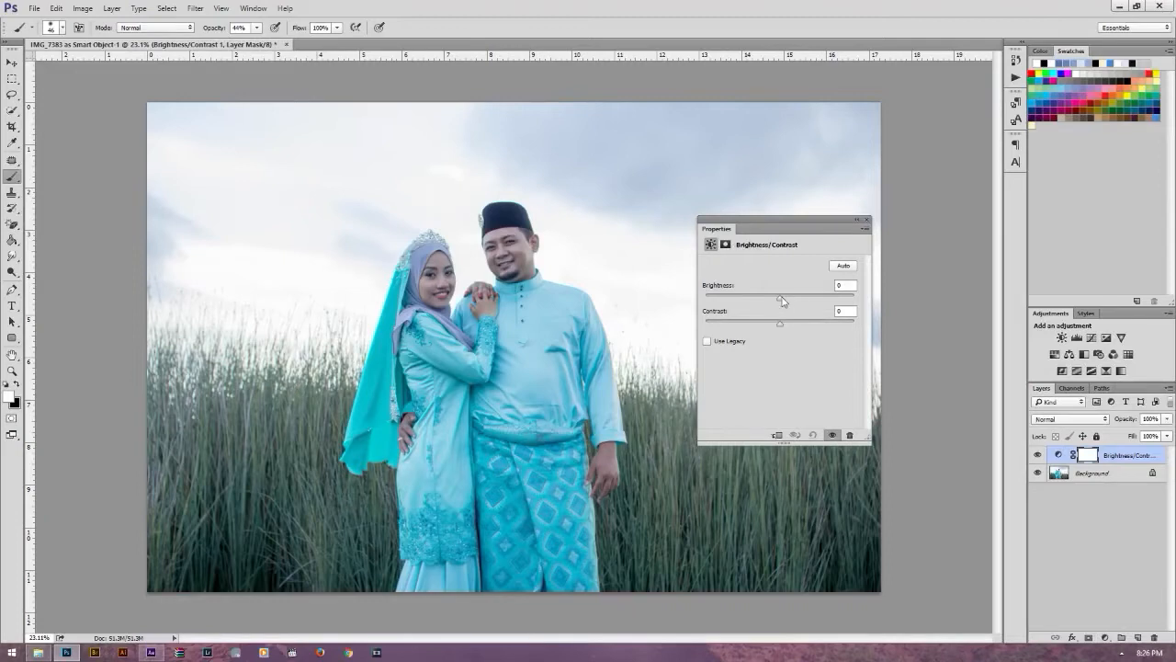
Set the Brightness/Contrast adjustment to brightness 17 and contrast 14
left_click_drag(781, 300, 790, 326)
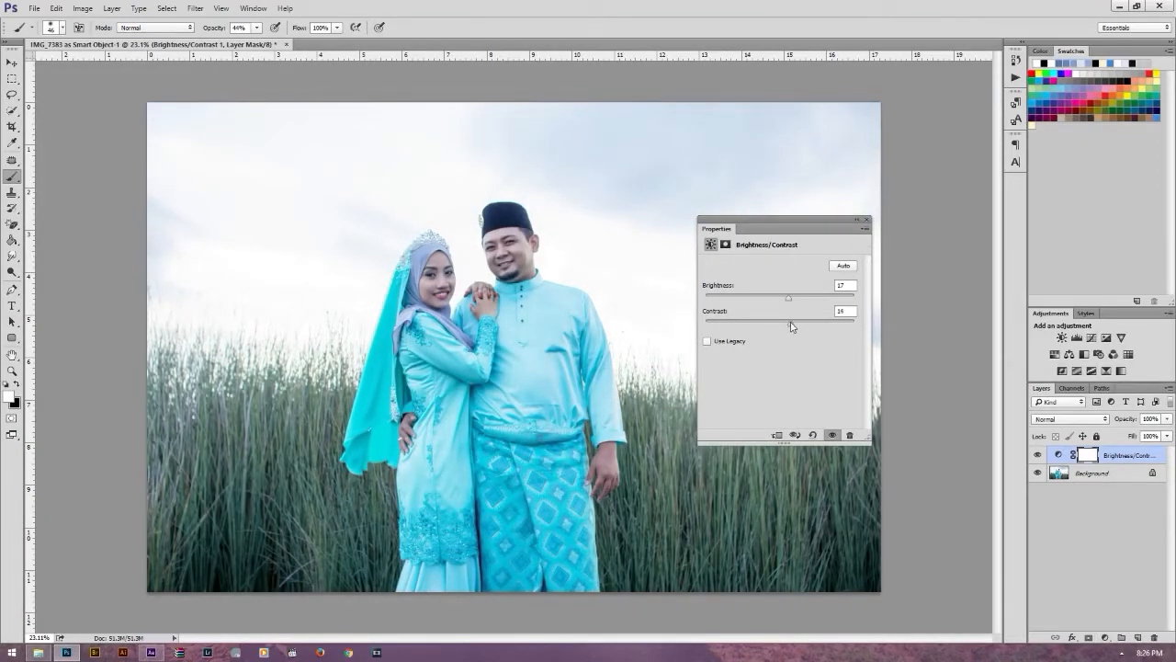
left_click(867, 222)
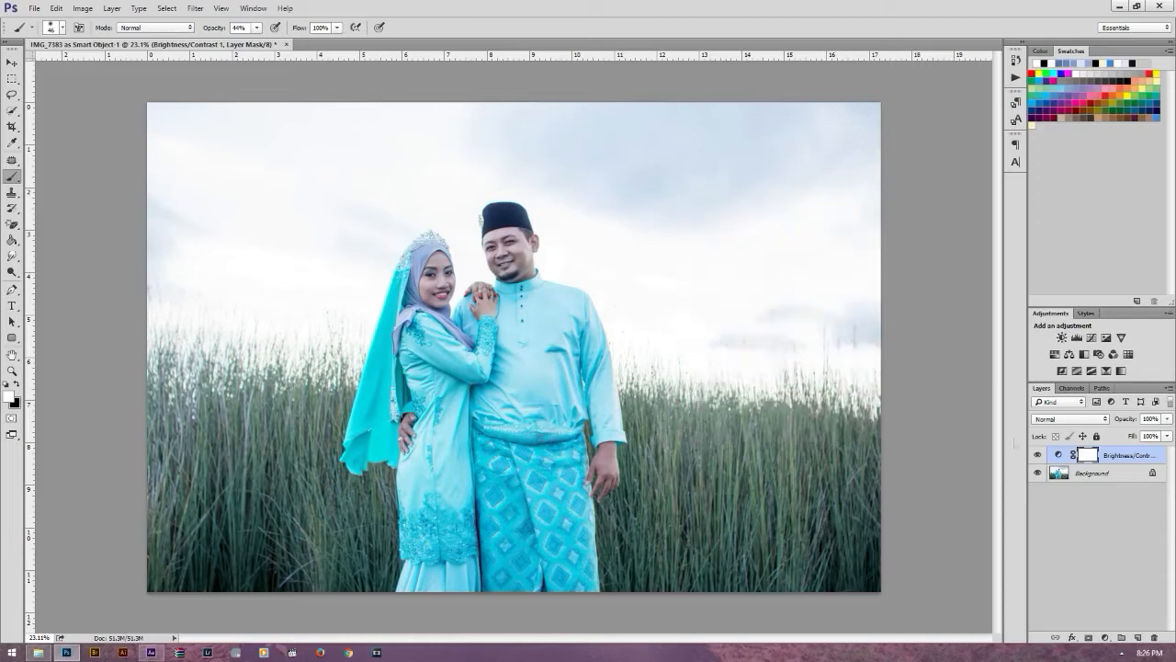
Add a Selective Color adjustment layer and, for the Greens, strongly lower cyan and magenta and strongly raise yellow
left_click(1105, 637)
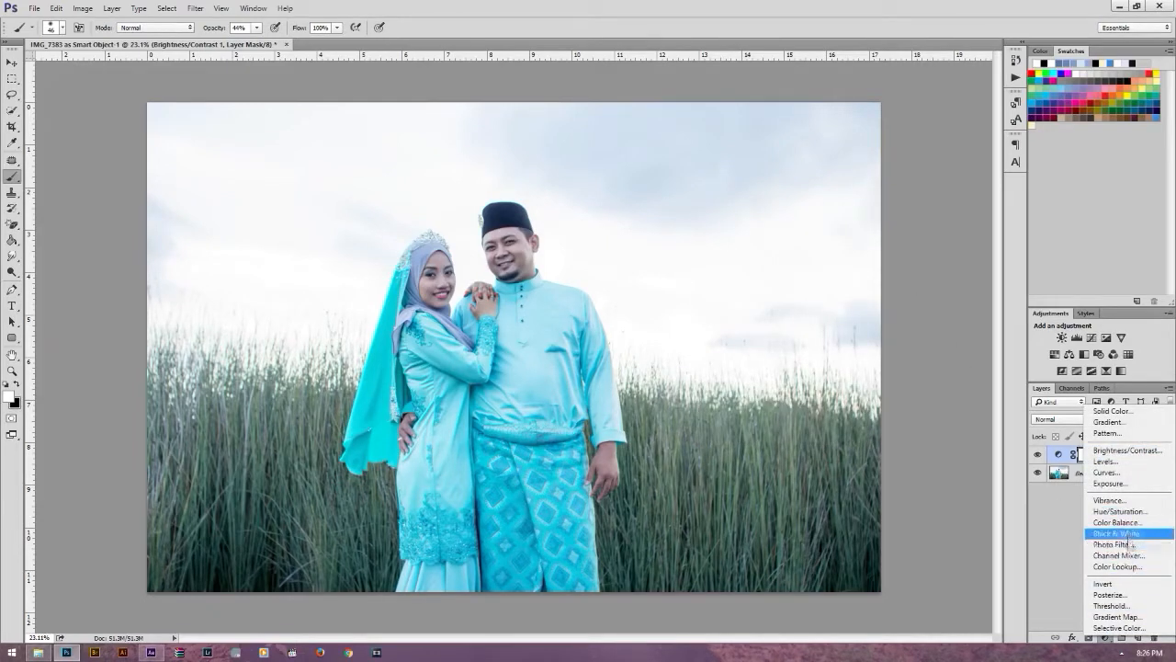
left_click(1118, 628)
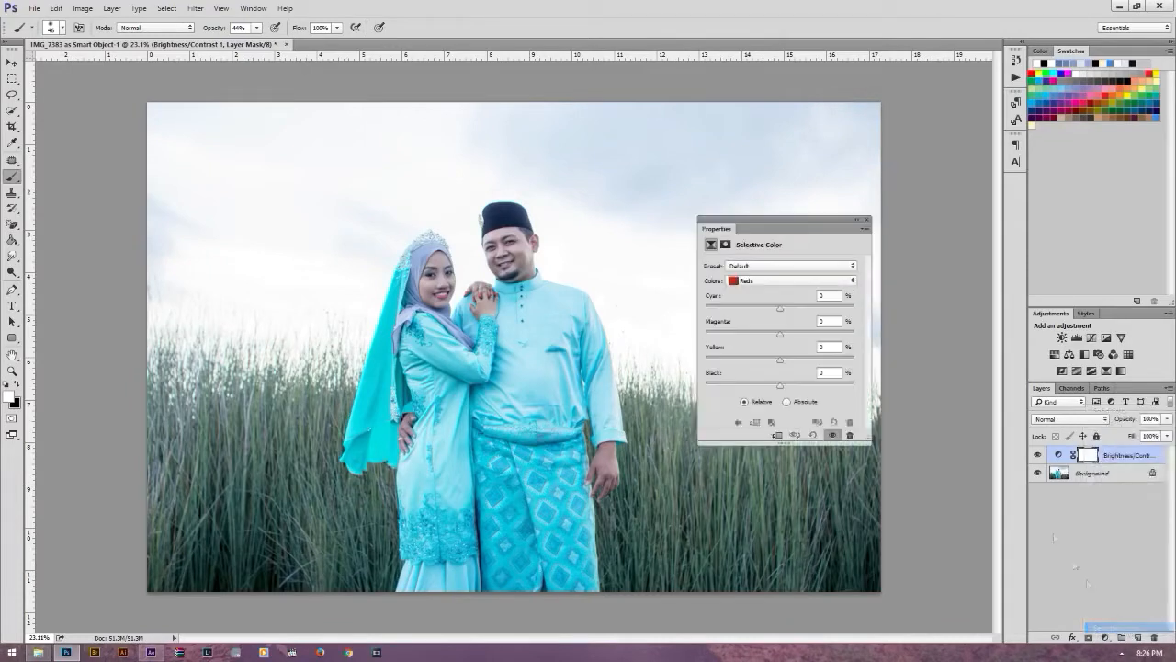
left_click(781, 284)
left_click(765, 305)
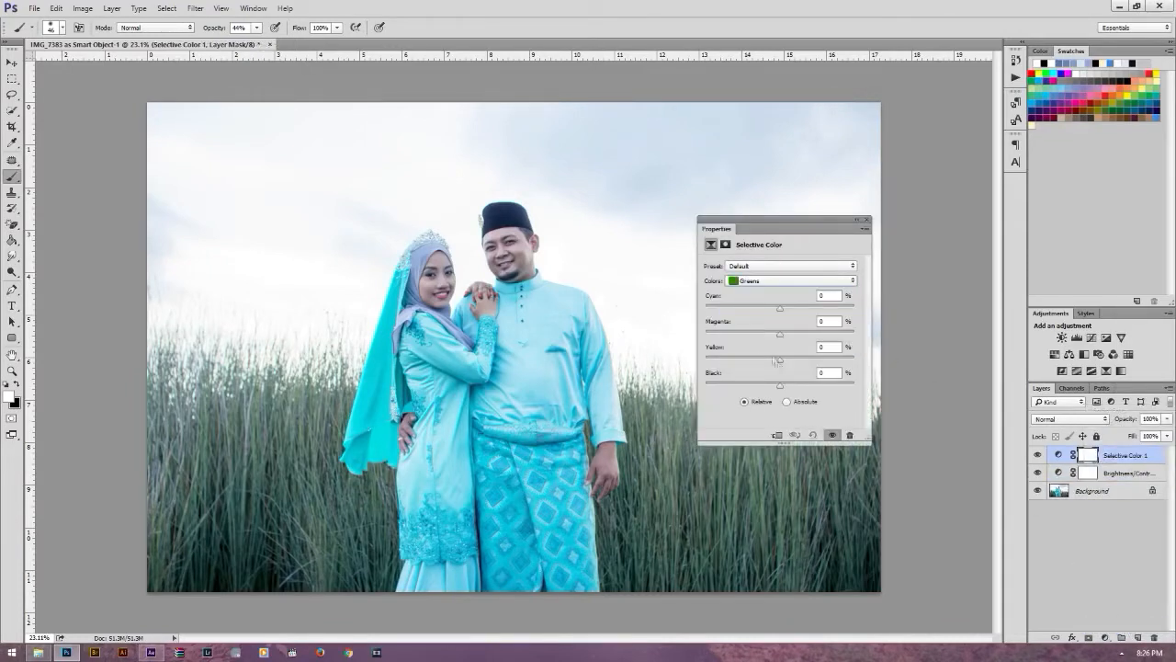
left_click_drag(780, 309, 704, 317)
left_click_drag(780, 333, 688, 335)
left_click_drag(780, 360, 879, 367)
For the Yellows in Selective Color, set black to -82%, raise cyan strongly, and adjust magenta and yellow
left_click_drag(780, 386, 721, 383)
left_click(777, 282)
left_click(752, 306)
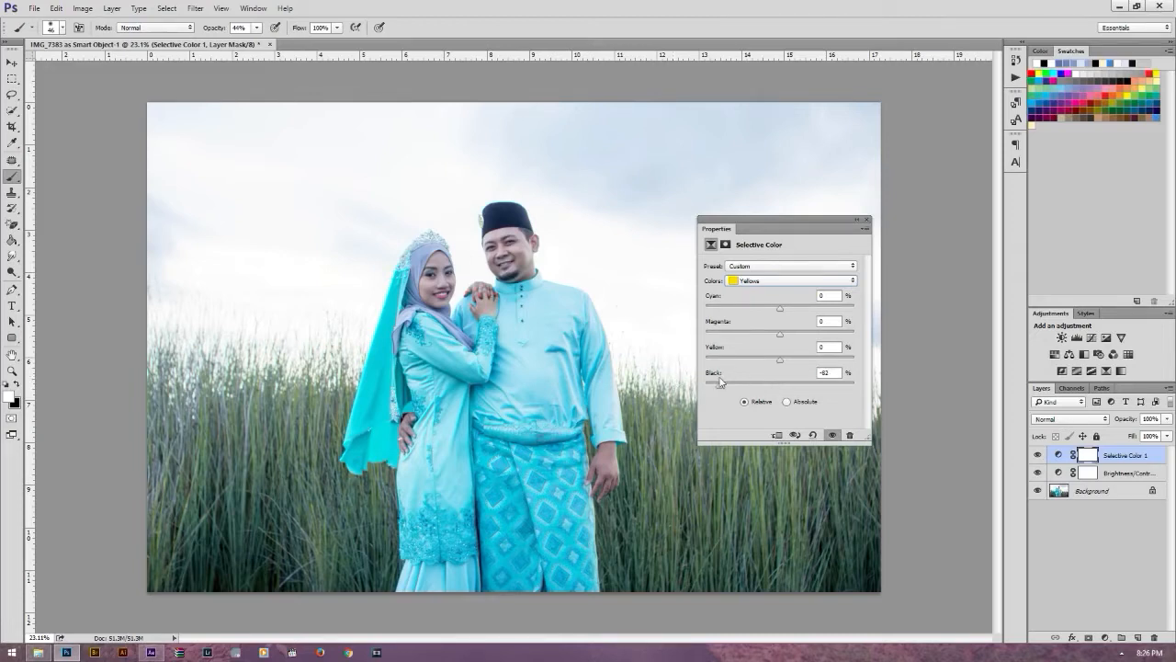
left_click_drag(779, 310, 854, 309)
left_click_drag(780, 334, 805, 361)
For the Cyans in Selective Color, set cyan to +27%, magenta to +5% and black to +40%
left_click(743, 283)
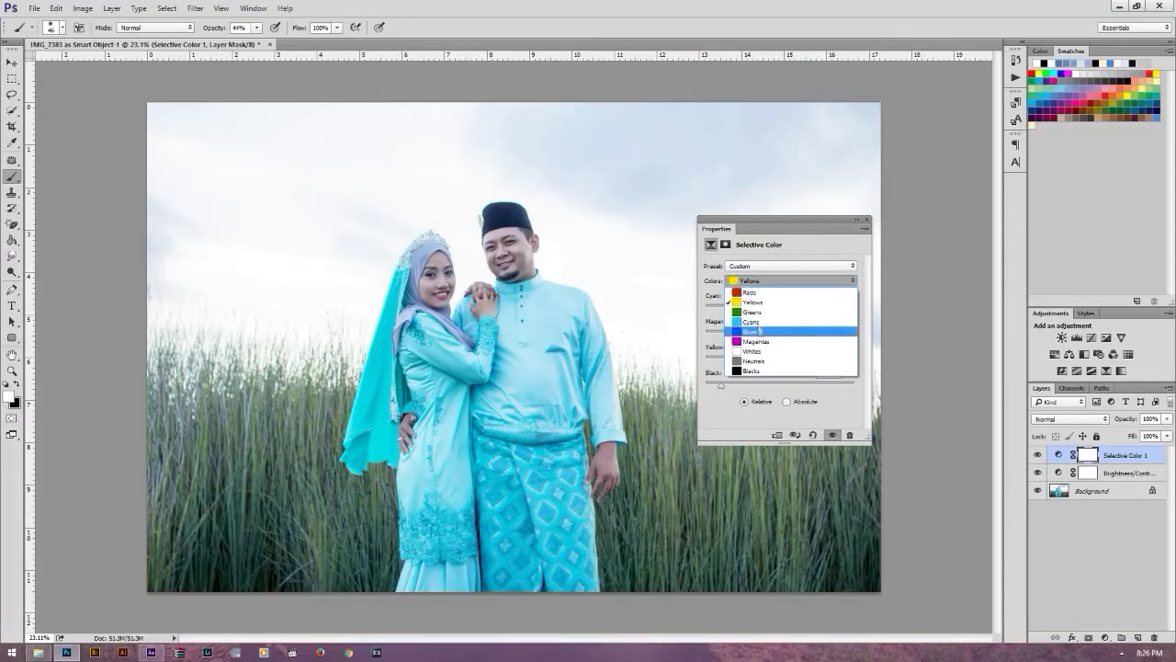
left_click(758, 321)
left_click_drag(780, 385, 810, 387)
left_click_drag(781, 335, 800, 315)
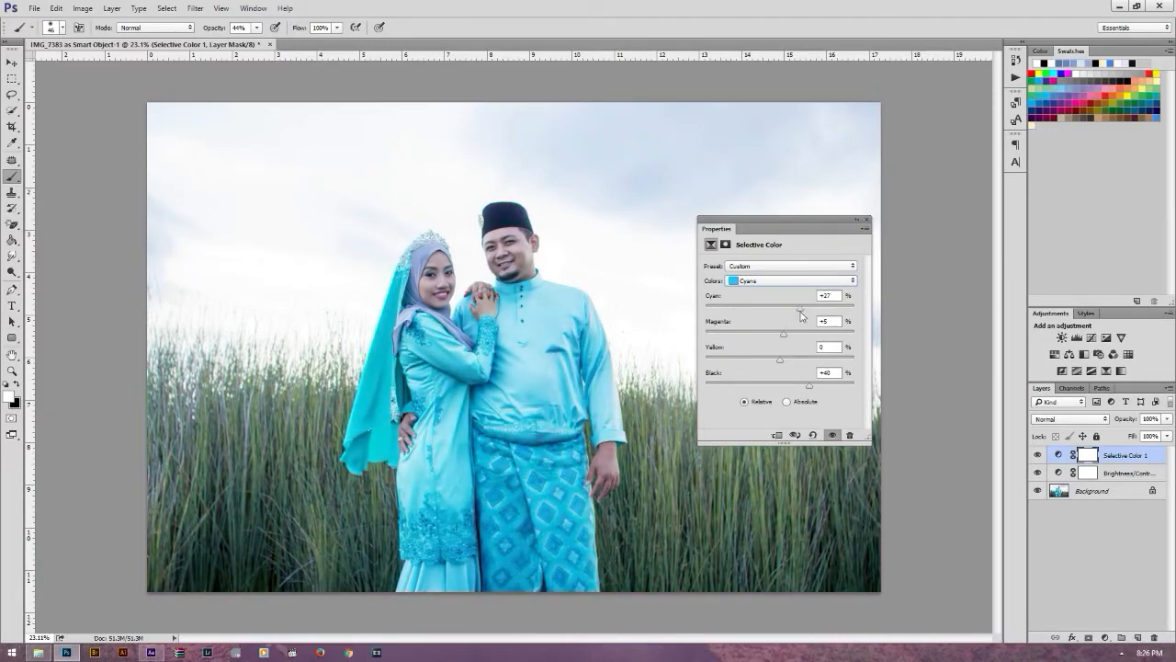
left_click(866, 220)
scroll(663, 257, "down", 3)
scroll(662, 256, "up", 3)
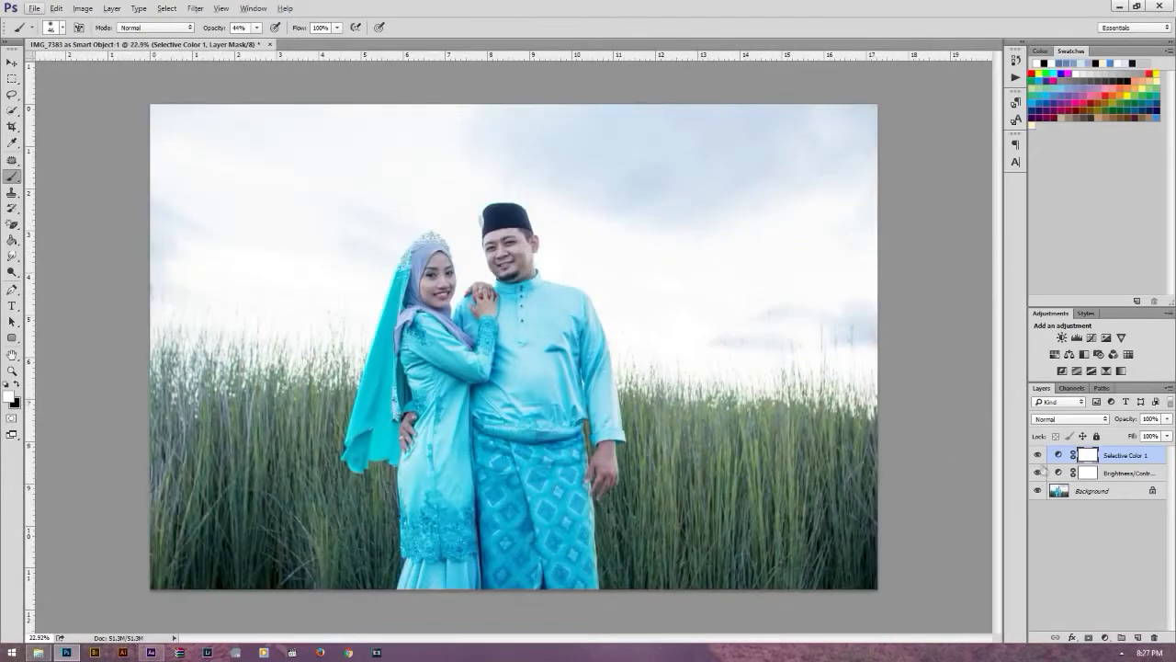
Add a Channel Mixer adjustment layer with the Red output channel at red +102%, green +15% and blue -10%
left_click(1104, 638)
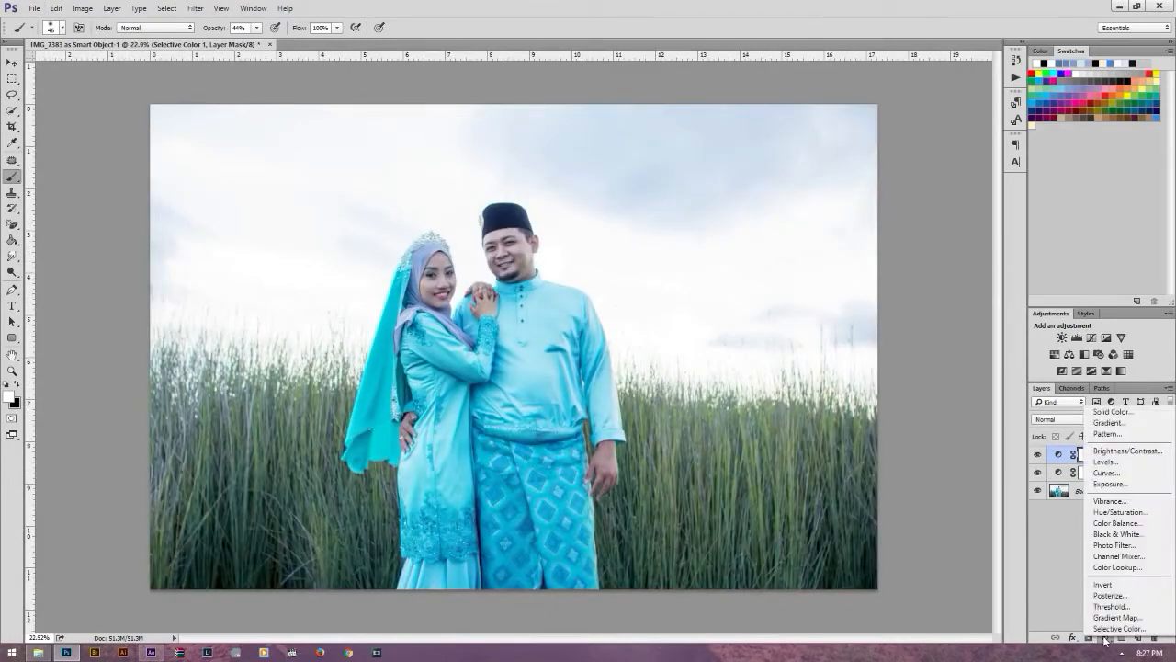
left_click(1119, 557)
left_click_drag(818, 335, 775, 384)
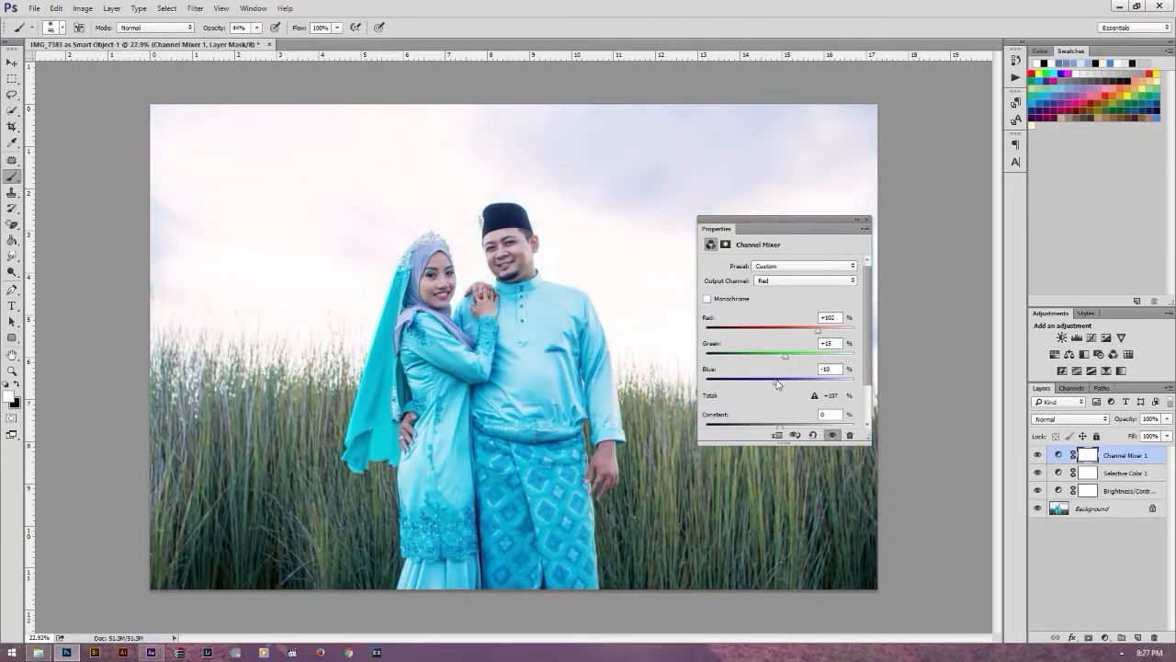
For the Channel Mixer's Green output channel, adjust the red contribution and raise blue slightly
left_click(781, 281)
left_click(782, 294)
left_click_drag(780, 336, 784, 385)
For the Channel Mixer's Blue output channel, set red to -7% and green to -12%, and raise blue slightly
left_click(790, 280)
left_click(790, 297)
left_click_drag(783, 360, 778, 334)
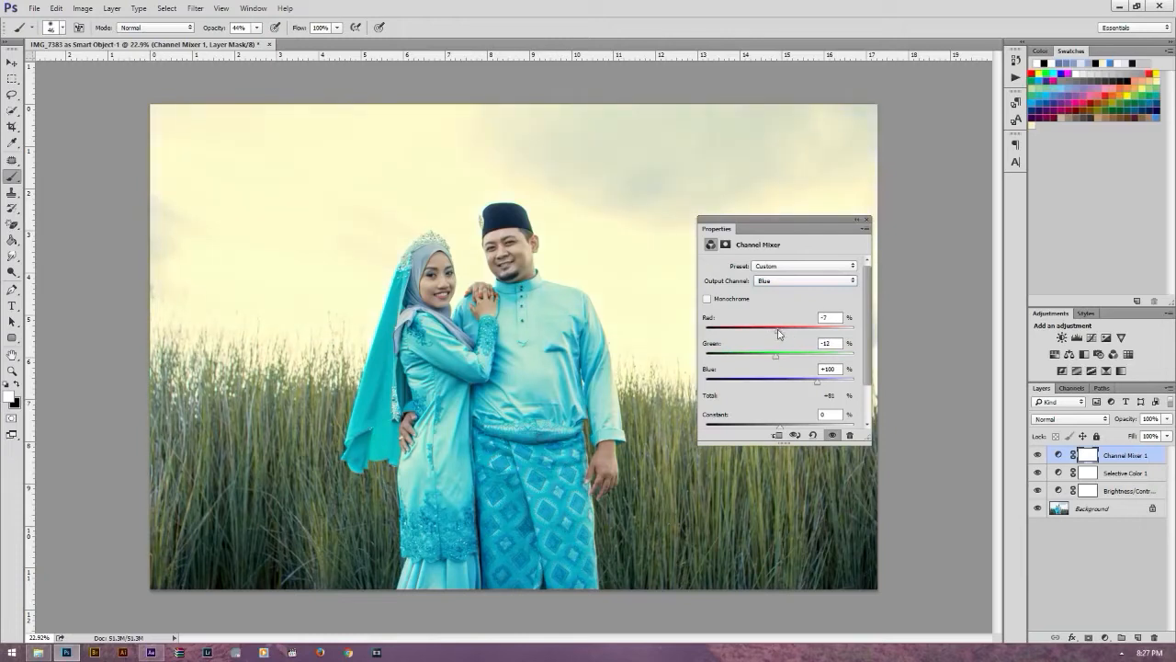
mouse_move(817, 387)
left_mouse_down()
mouse_move(838, 384)
mouse_move(824, 383)
left_mouse_up()
left_click(867, 221)
scroll(597, 254, "down", 4)
scroll(601, 253, "up", 4)
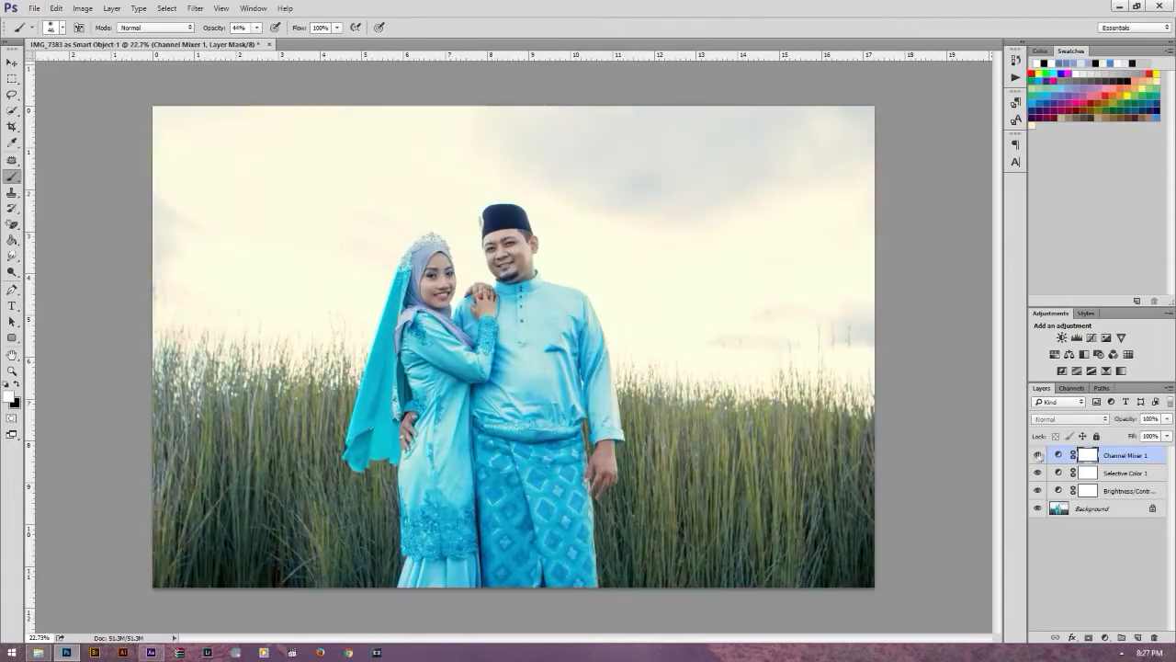
Add a Vibrance adjustment layer with vibrance set to +20
left_click(1105, 637)
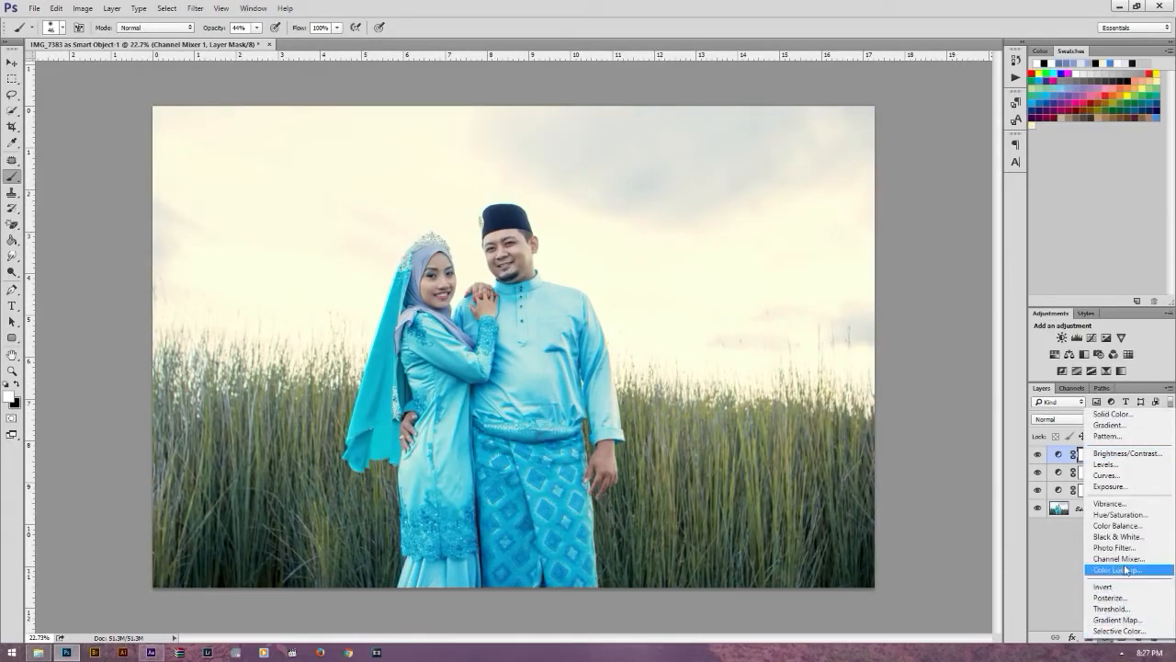
left_click(1115, 506)
mouse_move(781, 280)
left_mouse_down()
mouse_move(828, 285)
mouse_move(794, 284)
left_mouse_up()
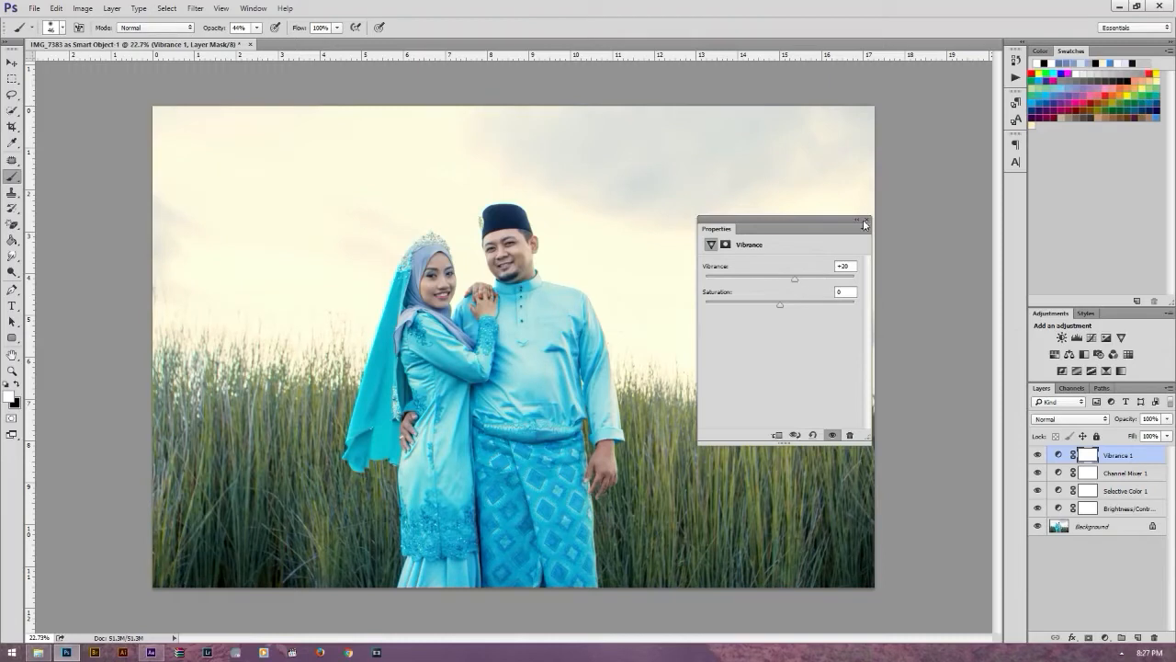
left_click(867, 222)
Add a Hue/Saturation adjustment layer and lower the saturation of the Yellows
left_click(1105, 637)
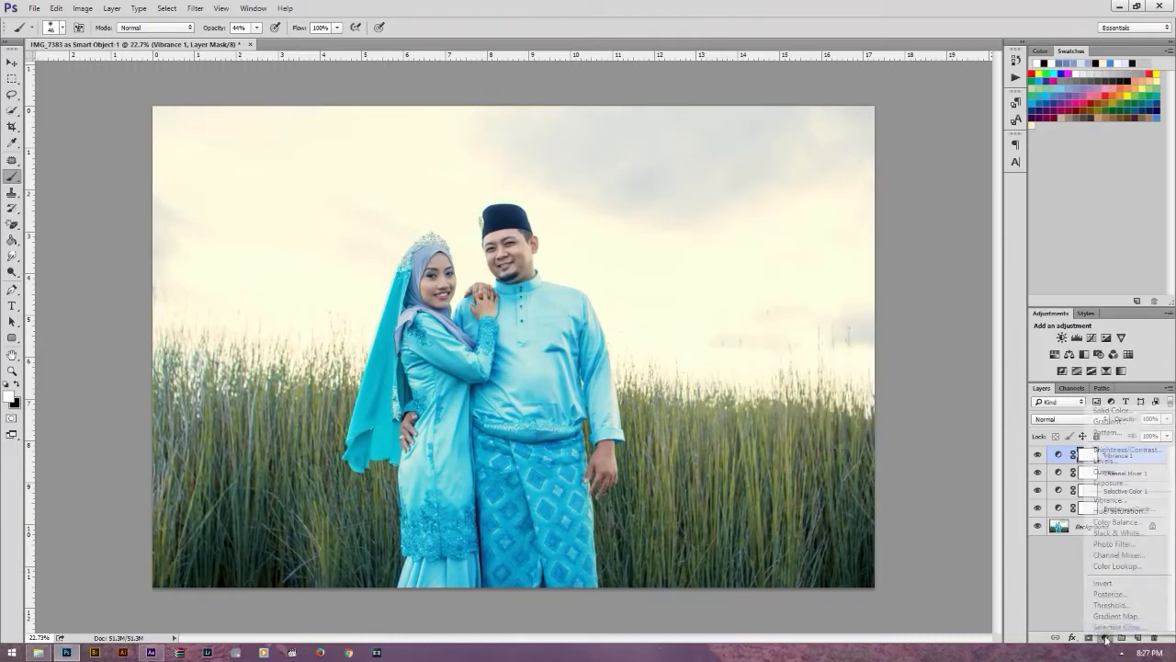
left_click(1120, 514)
left_click_drag(779, 315, 766, 316)
key("ctrl+z")
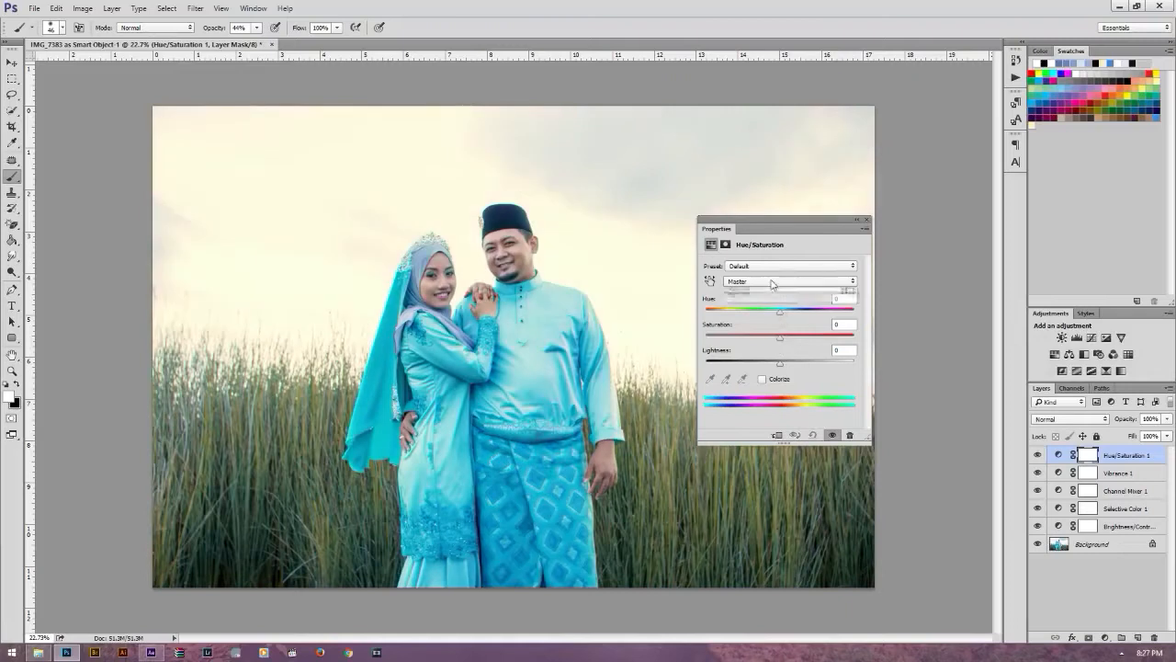
left_click(771, 282)
left_click(762, 306)
left_click_drag(780, 338, 748, 338)
Set the saturation of the Reds to +25 in the Hue/Saturation adjustment
left_click(774, 281)
left_click(775, 294)
mouse_move(780, 338)
left_mouse_down()
mouse_move(759, 340)
mouse_move(801, 339)
left_mouse_up()
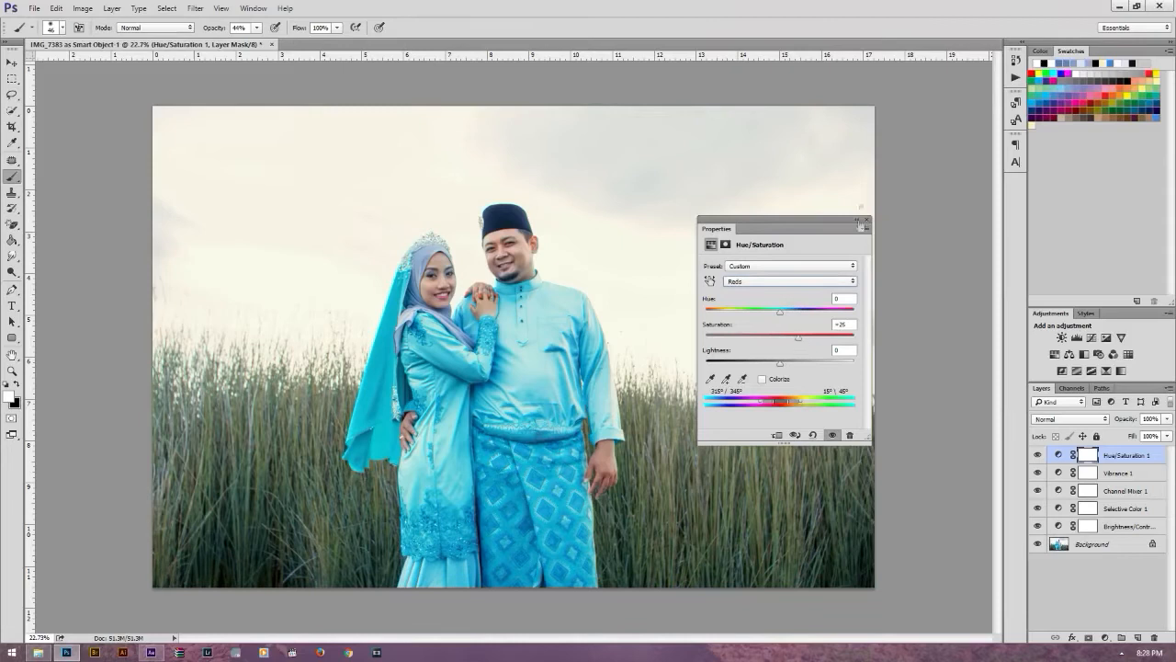
left_click(864, 221)
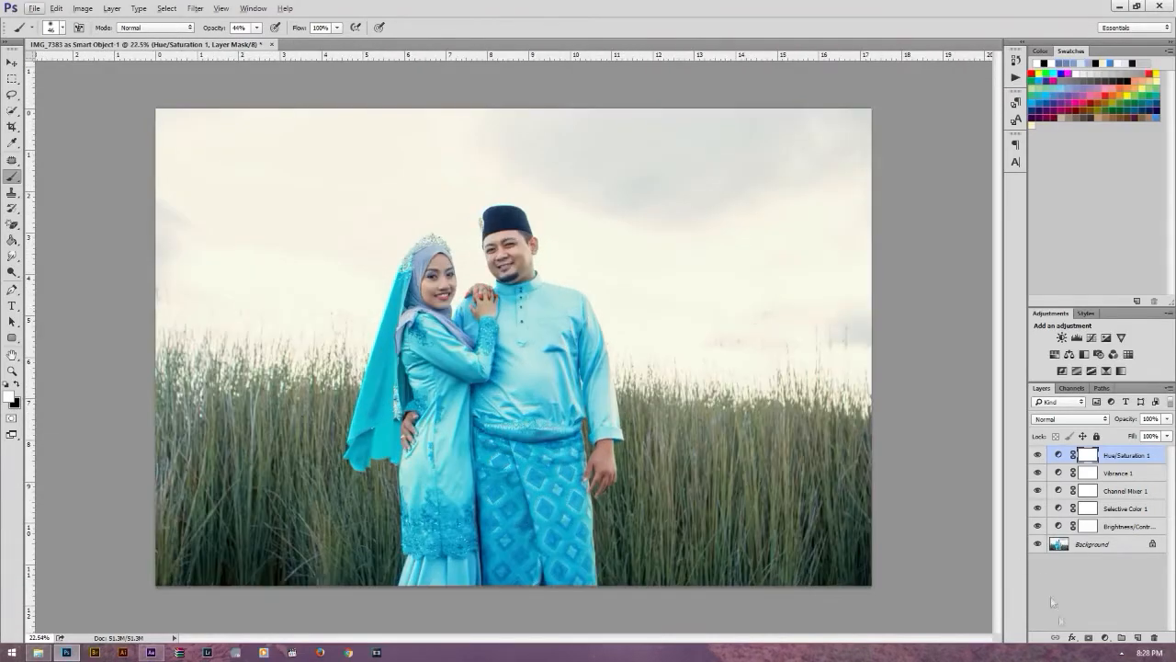
Add a Color Balance adjustment layer and set its midtones to -19 magenta–green and +22 yellow–blue, shifting cyan–red slightly toward red
left_click(1105, 636)
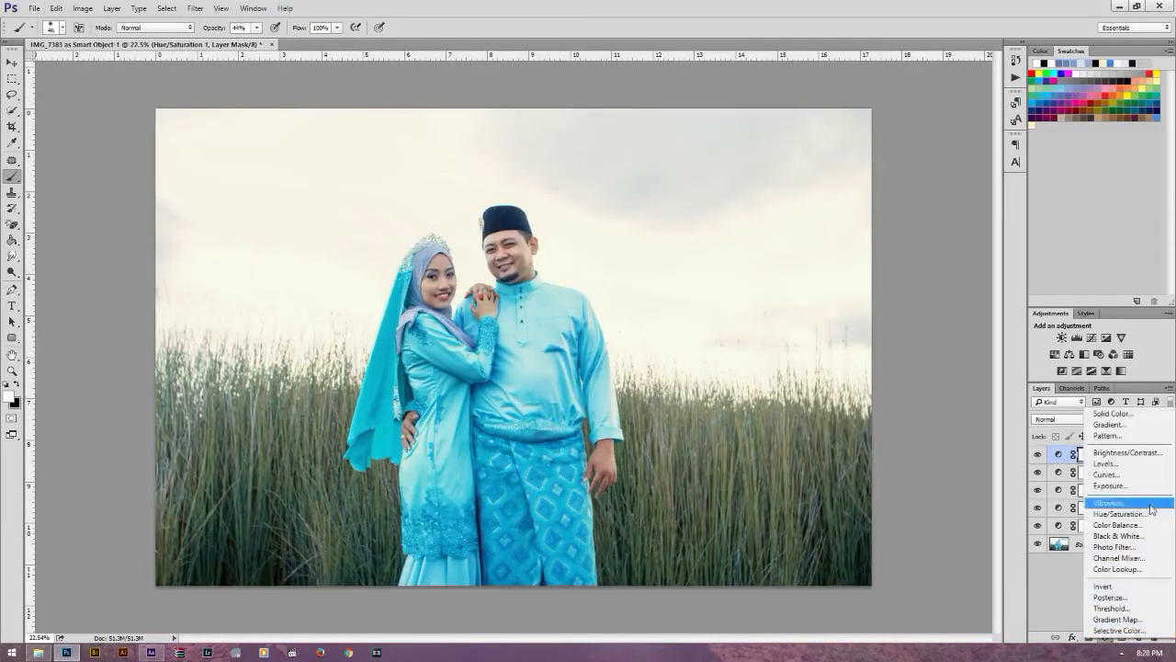
left_click(1137, 524)
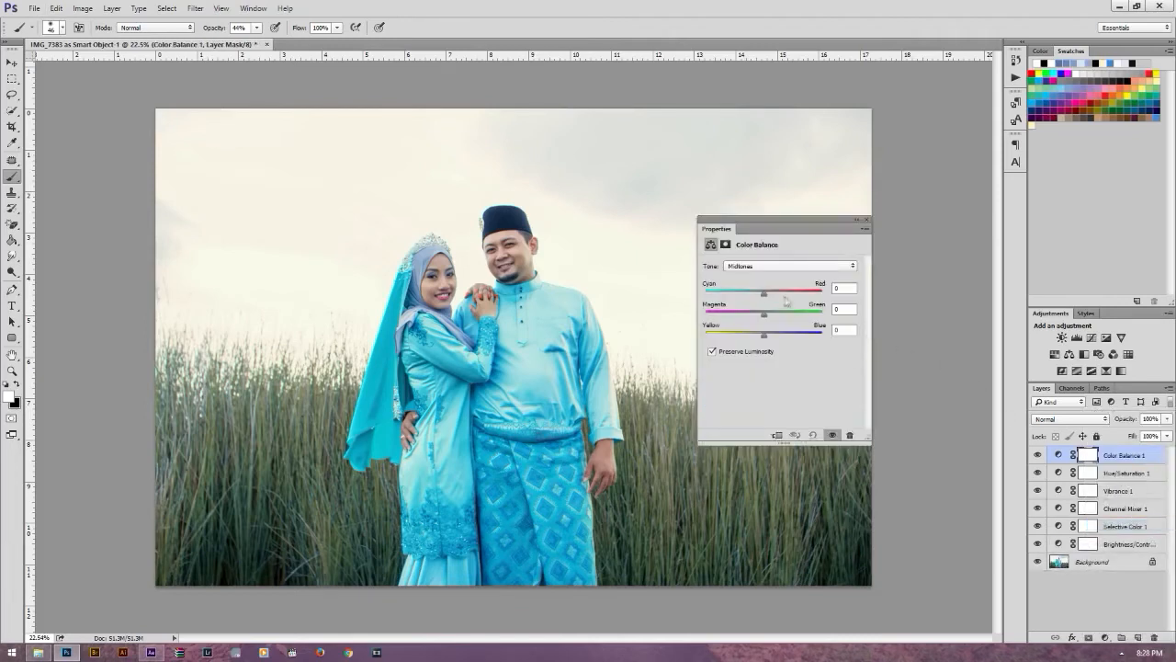
mouse_move(762, 295)
left_mouse_down()
mouse_move(804, 297)
mouse_move(764, 295)
mouse_move(793, 316)
mouse_move(753, 316)
left_mouse_up()
left_click_drag(763, 334, 783, 338)
left_click_drag(763, 295, 768, 294)
Set the Color Balance midtones' cyan–red value to +20, then readjust the magenta–green and yellow–blue balance
left_click(768, 266)
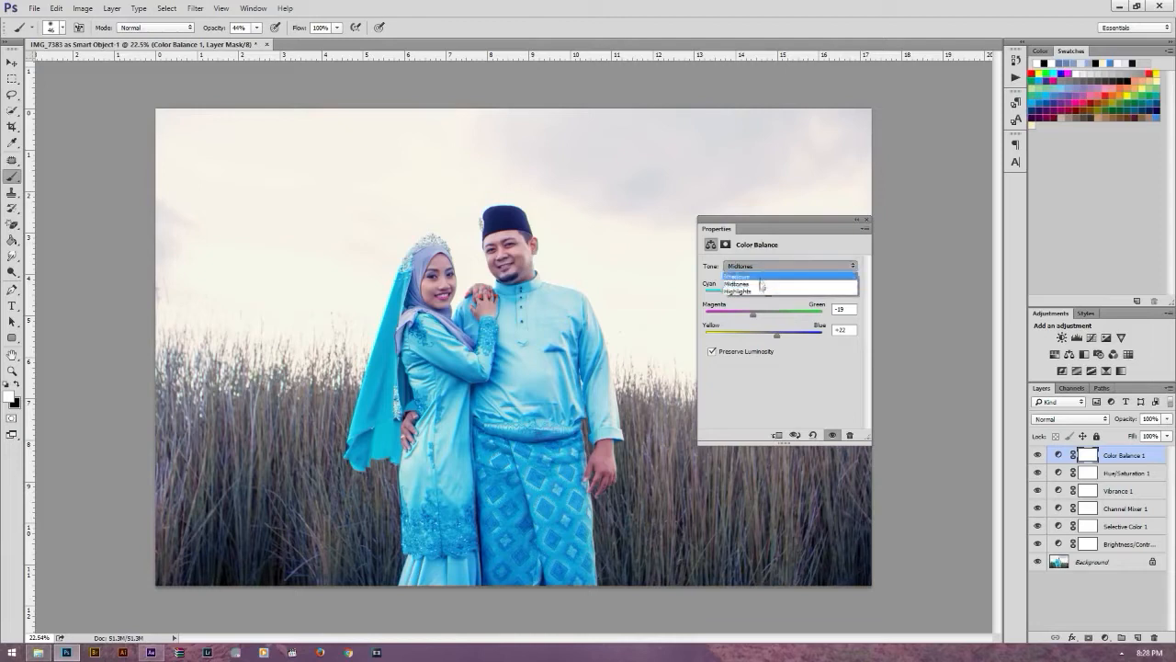
left_click(768, 296)
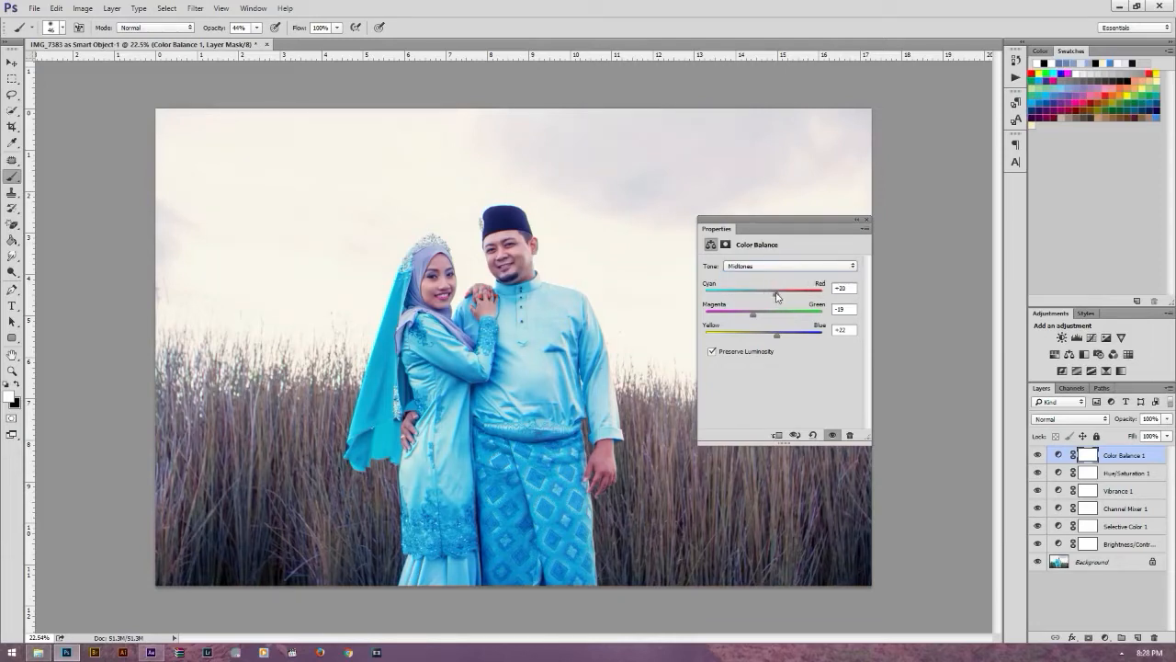
left_click_drag(746, 317, 766, 317)
left_click_drag(774, 338, 785, 338)
Set the Color Balance highlights to +4 cyan–red, -3 magenta–green and -8 yellow–blue
left_click(768, 266)
left_click(767, 287)
left_click_drag(764, 294, 757, 333)
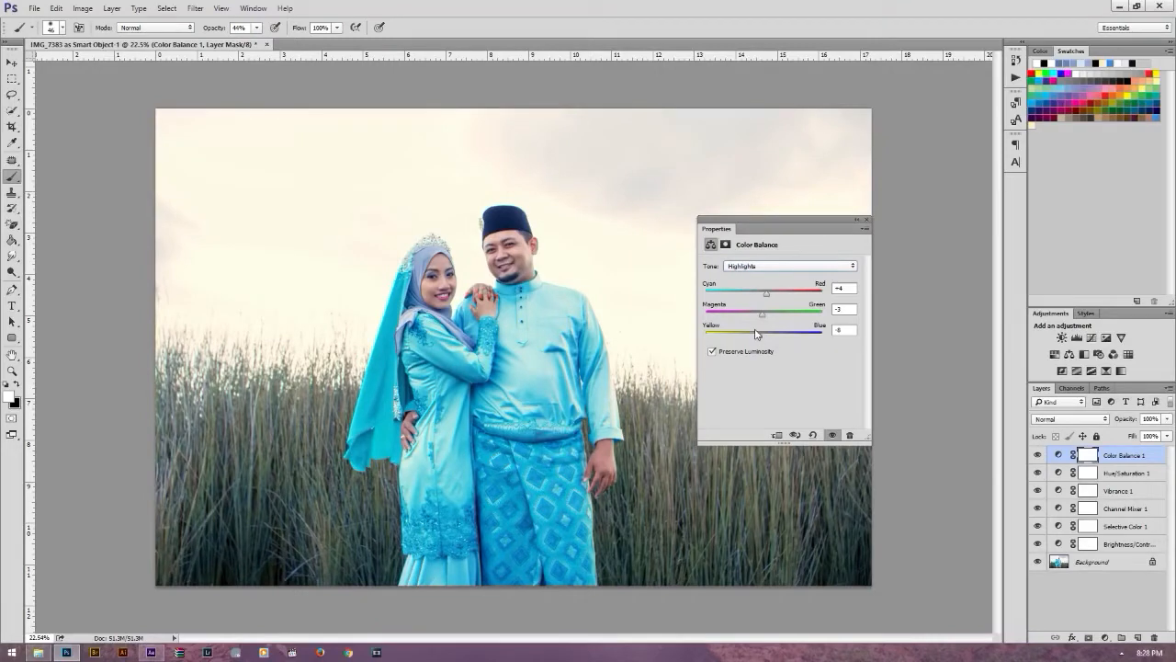
left_click(866, 220)
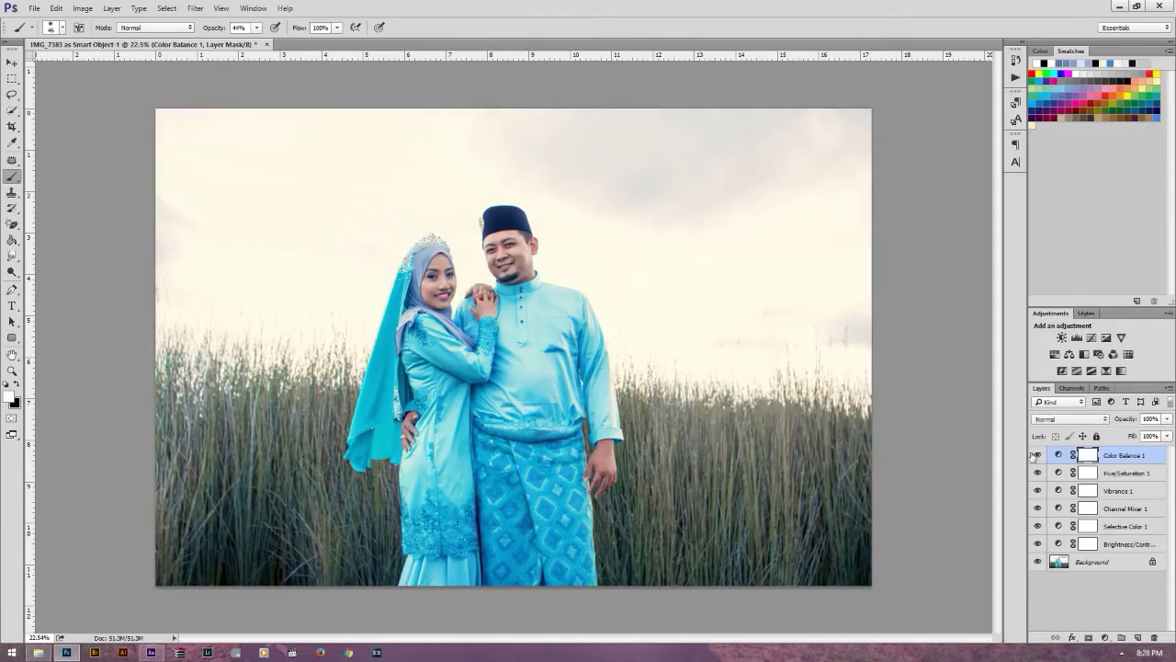
Select all six adjustment layers and start a Color Lookup Tables export with the description ABC
left_click(1121, 546, "shift")
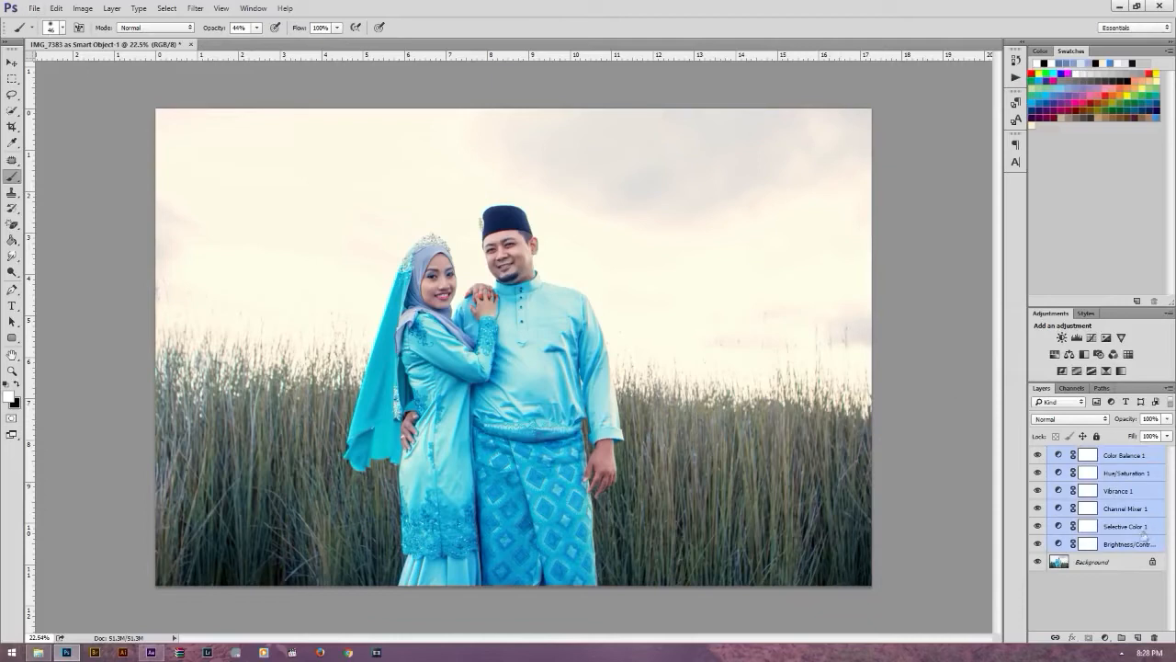
left_click(34, 8)
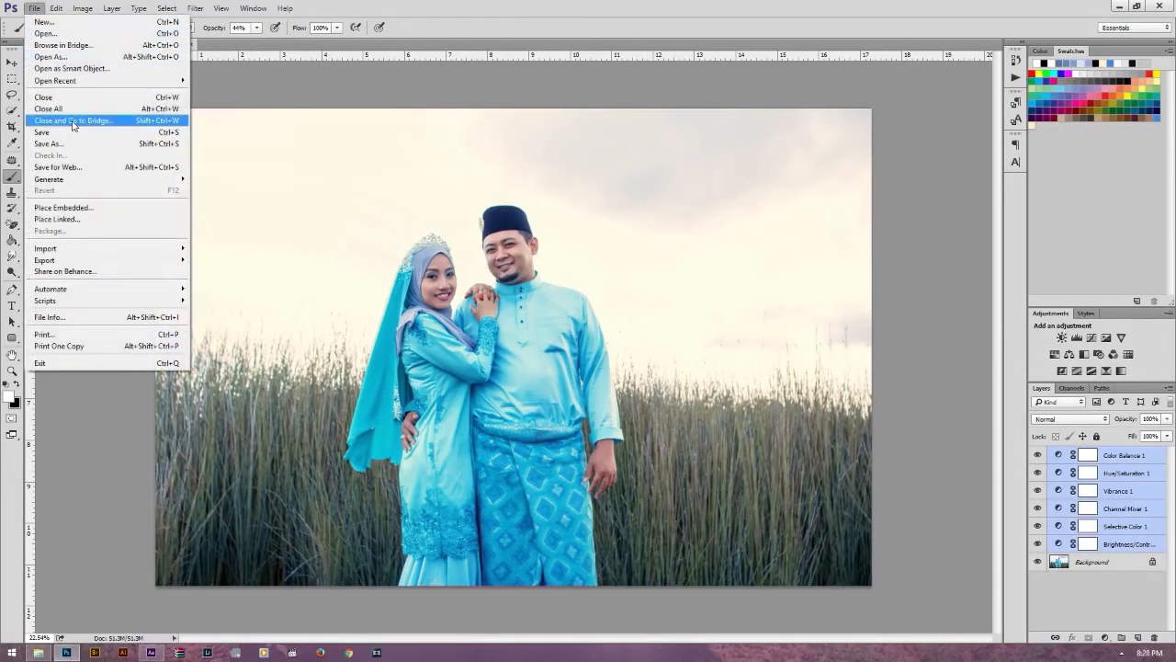
mouse_move(136, 261)
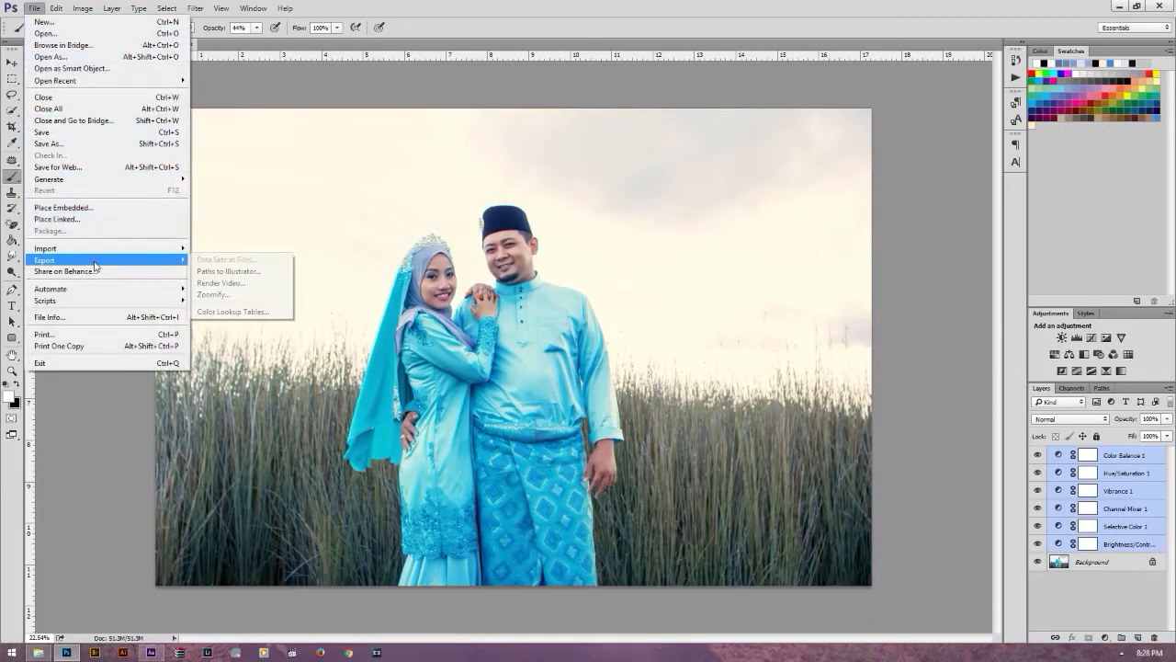
left_click(246, 311)
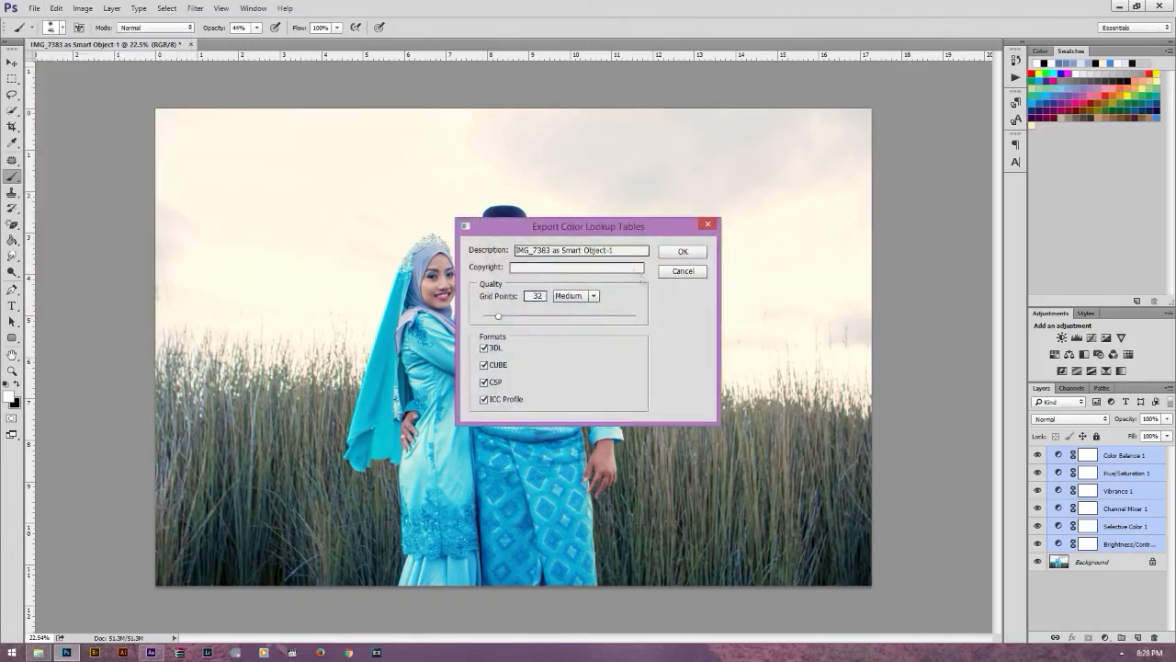
left_click_drag(620, 248, 378, 241)
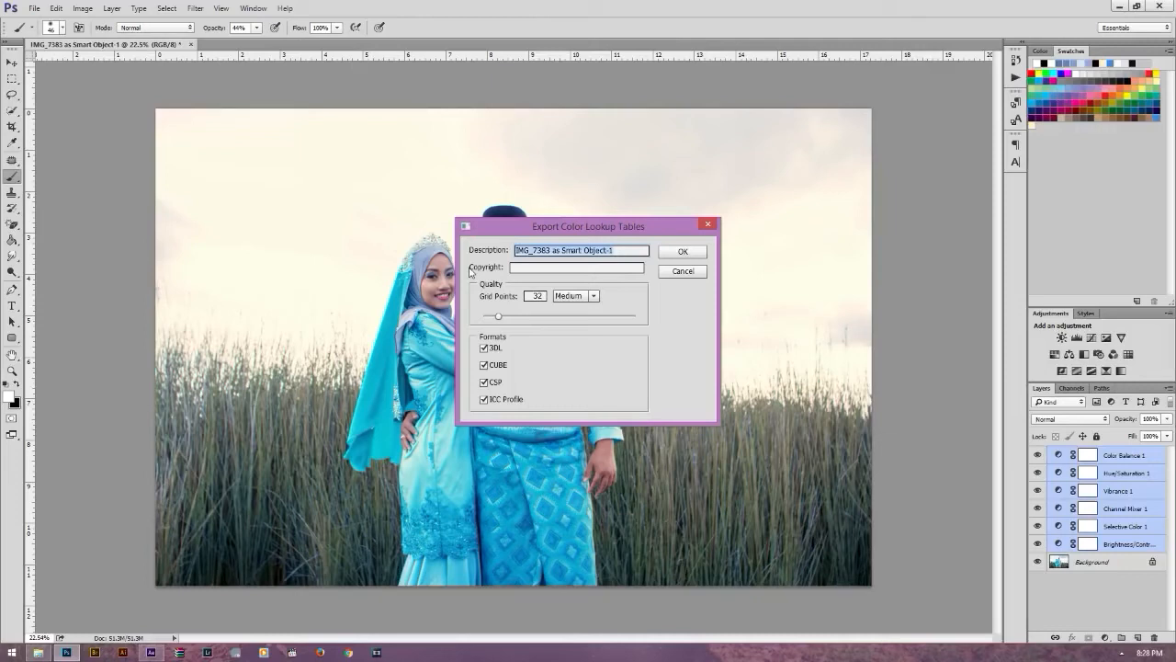
type("ABC")
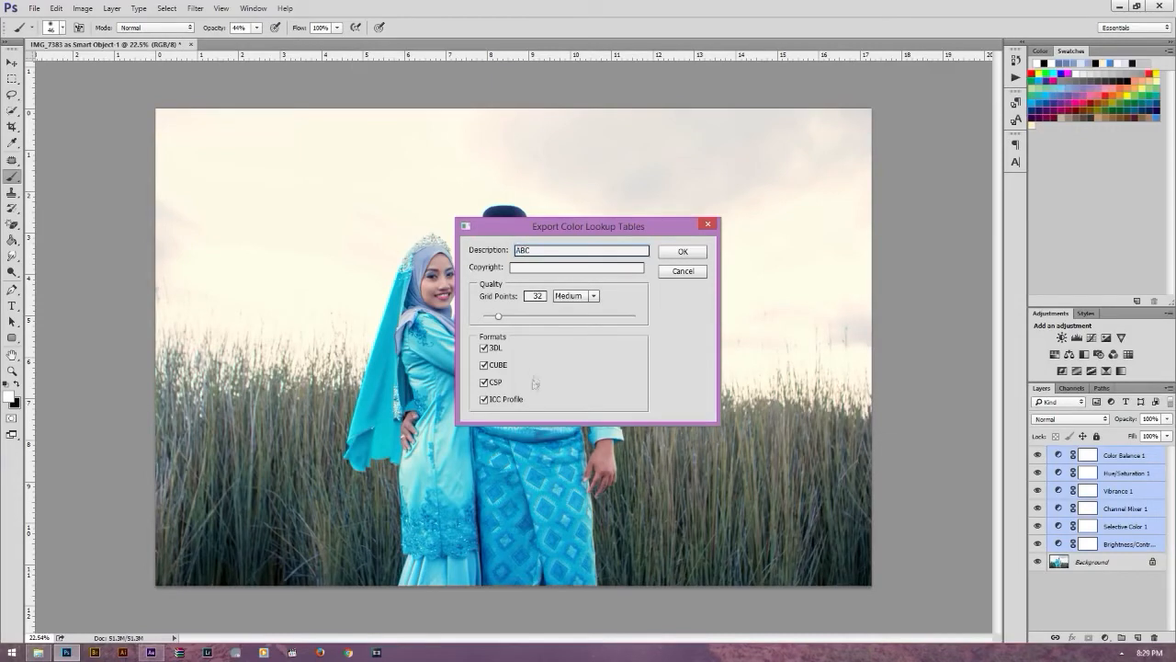
Limit the lookup table export to the CUBE format, enter the copyright holder's name and confirm the export settings
left_click(483, 348)
left_click(483, 381)
left_click(484, 400)
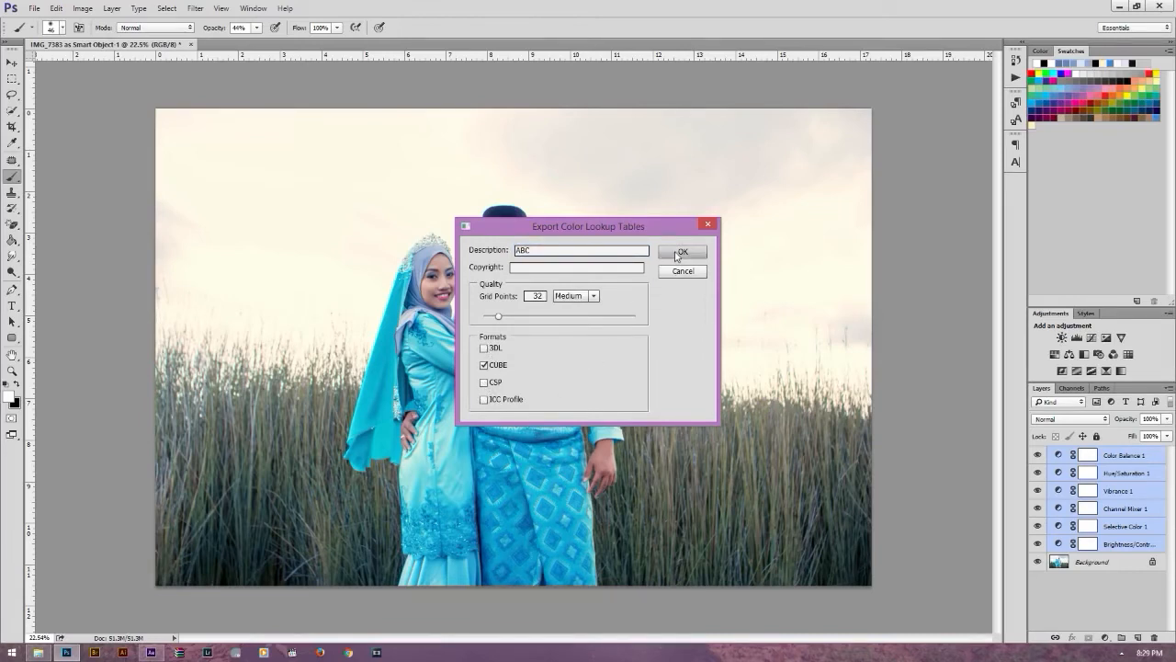
left_click(580, 268)
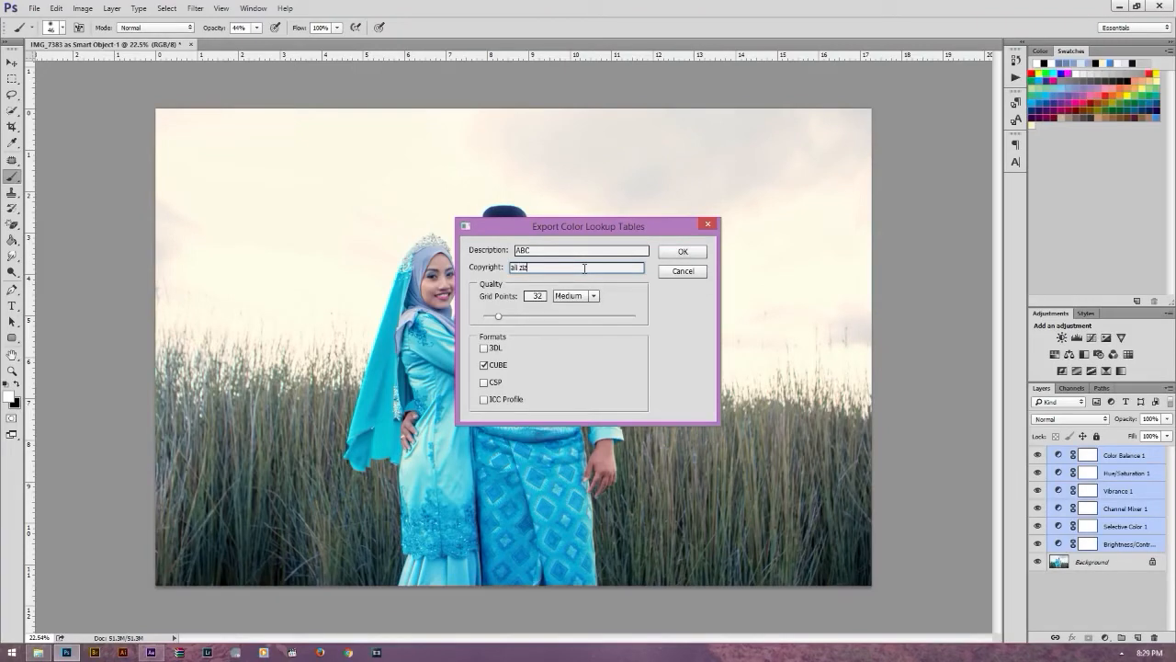
left_click(682, 251)
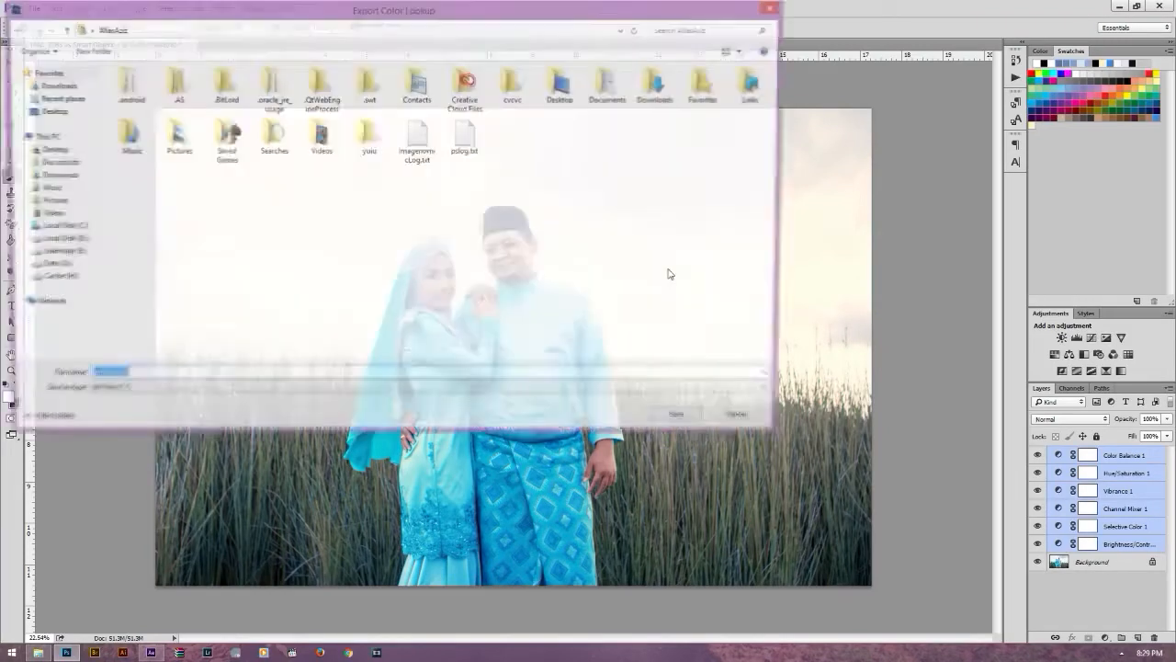
Save the exported color lookup table as aaaaaa in the New folder (3) folder inside Music
type("aaaaaa")
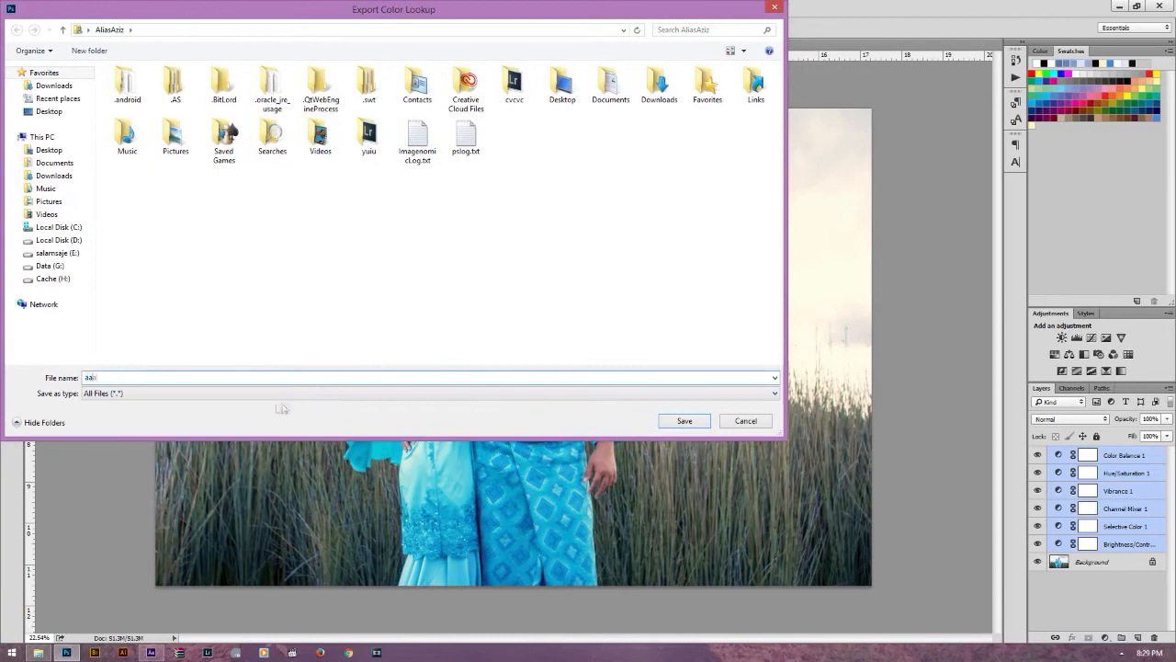
left_click(66, 268)
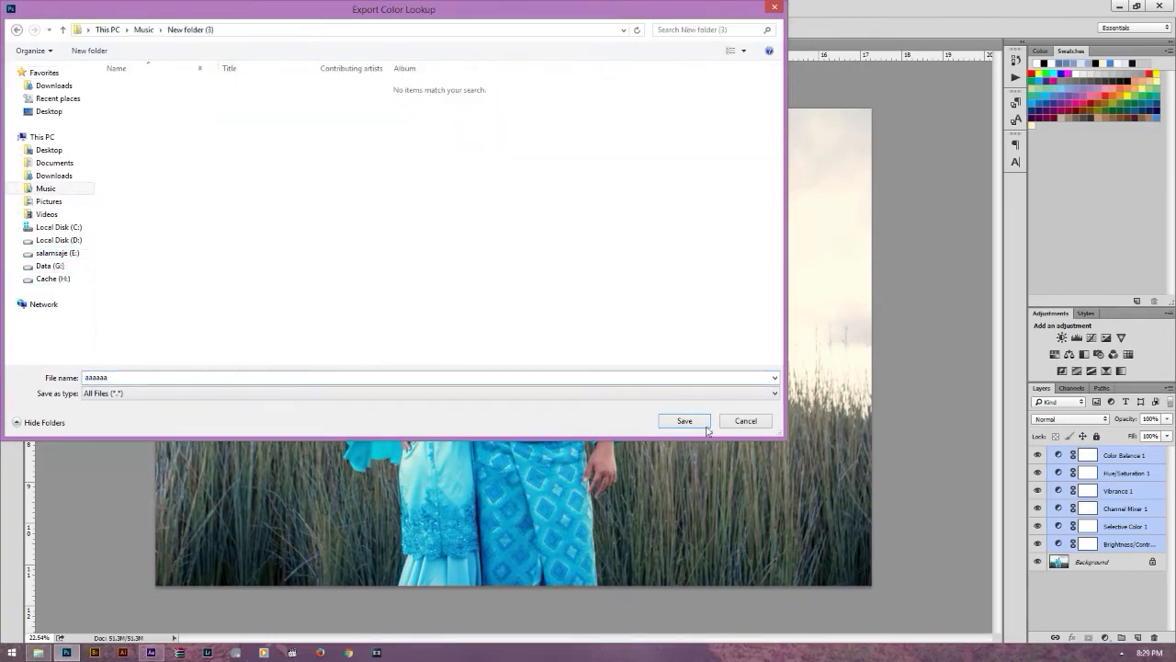
left_click(698, 425)
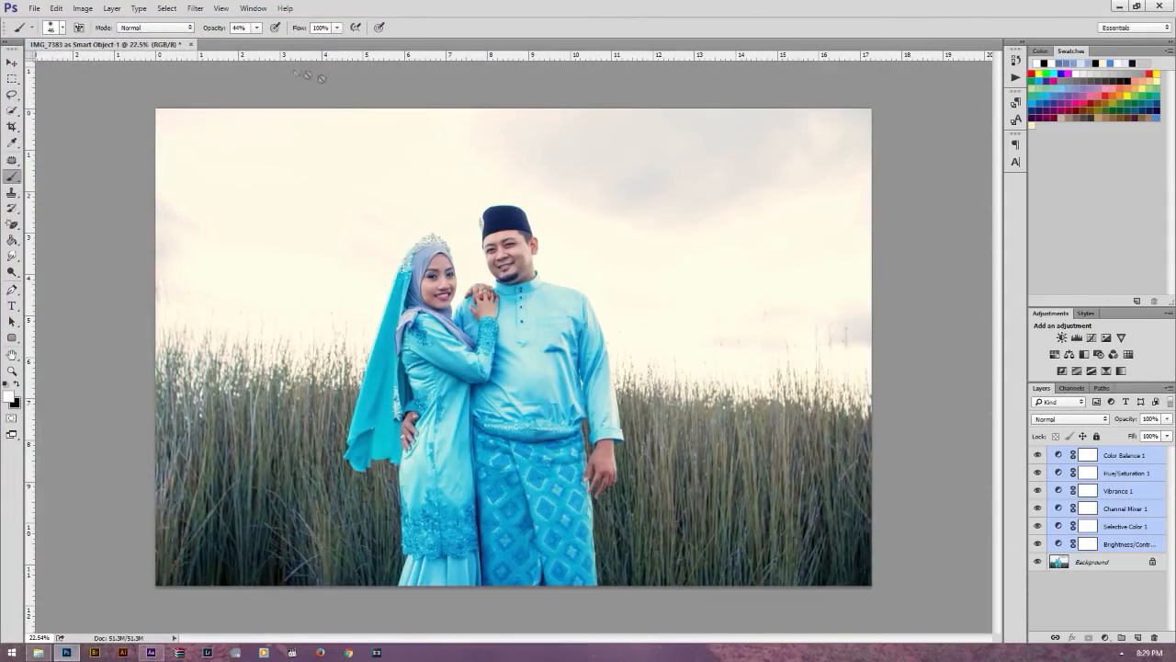
Delete the six selected adjustment layers and add a Color Lookup adjustment layer above the background
key("Delete")
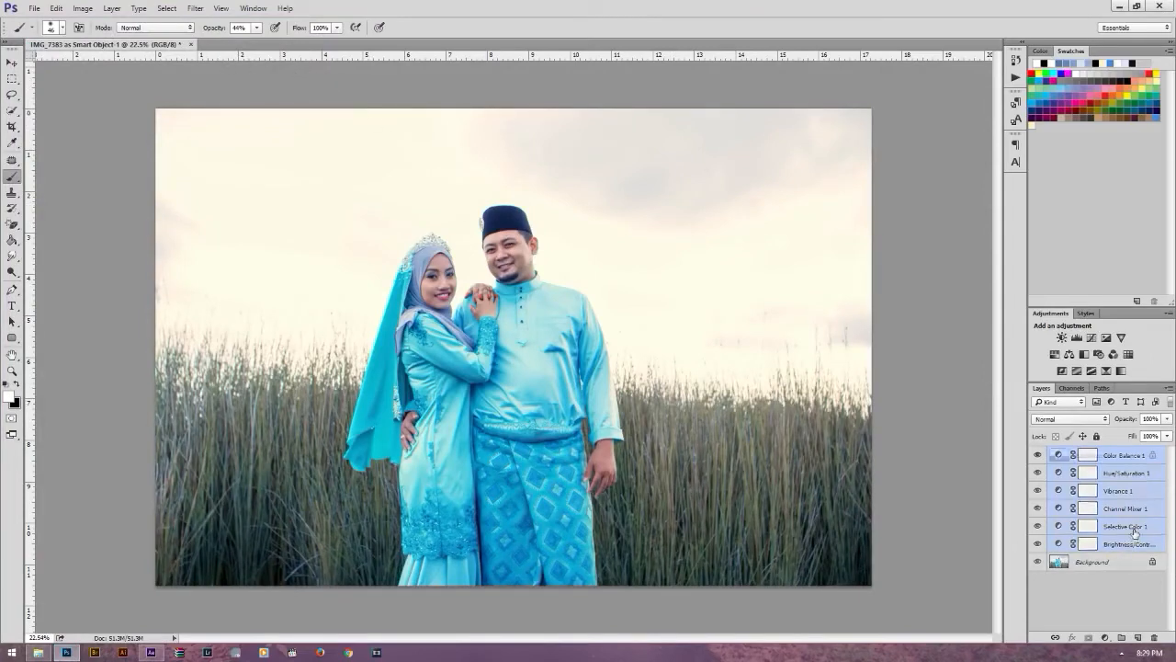
left_click(1106, 637)
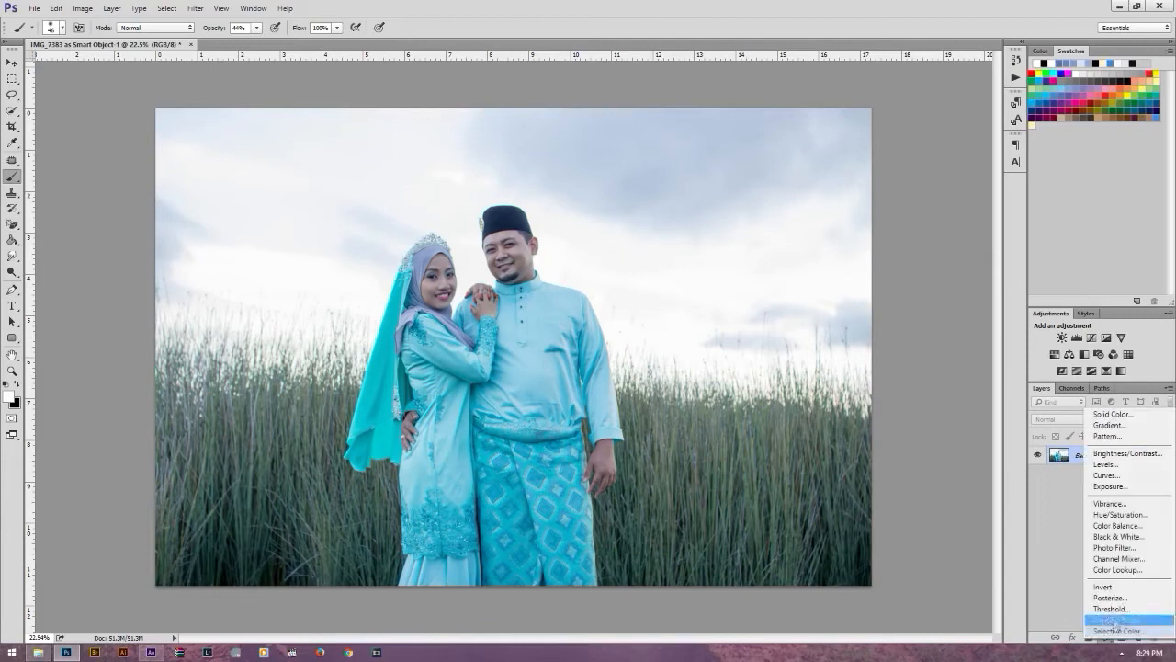
left_click(1114, 570)
Load aaaaaa.CUBE as the 3DLUT file of the Color Lookup adjustment and collapse its properties
left_click(777, 266)
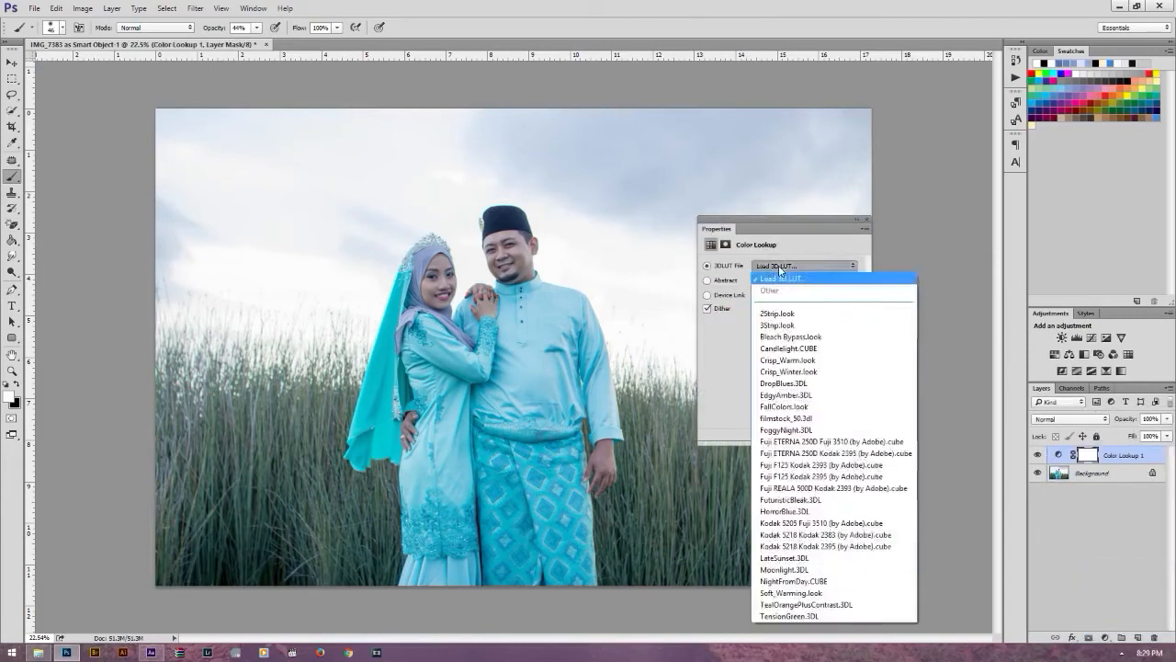
left_click(772, 277)
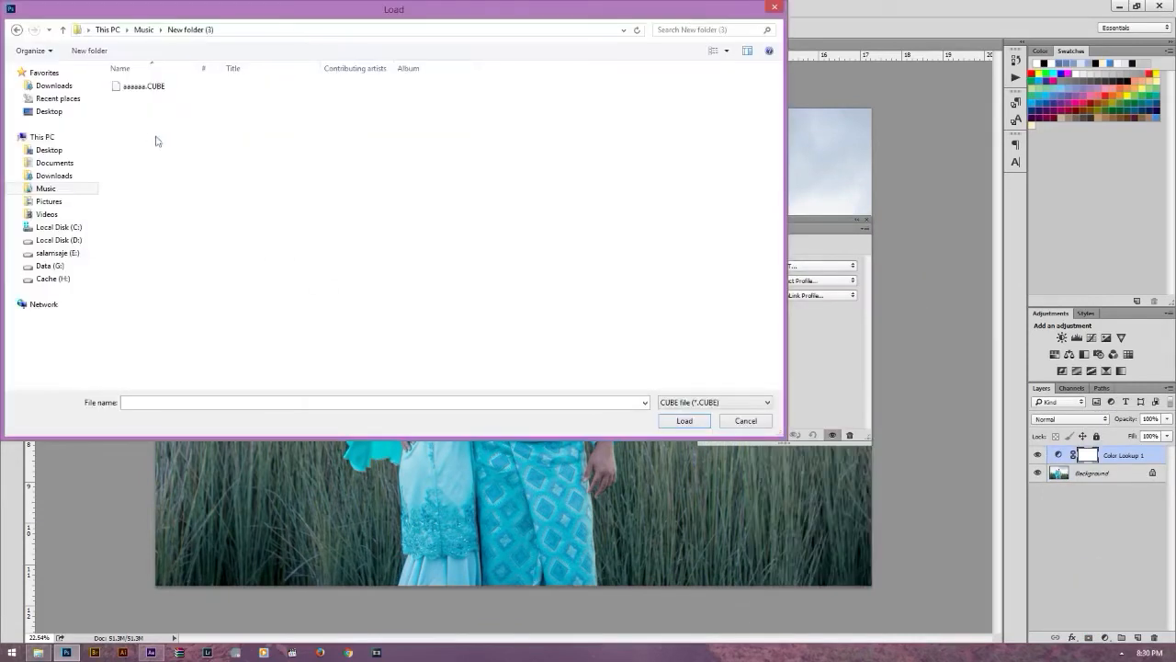
double_click(139, 92)
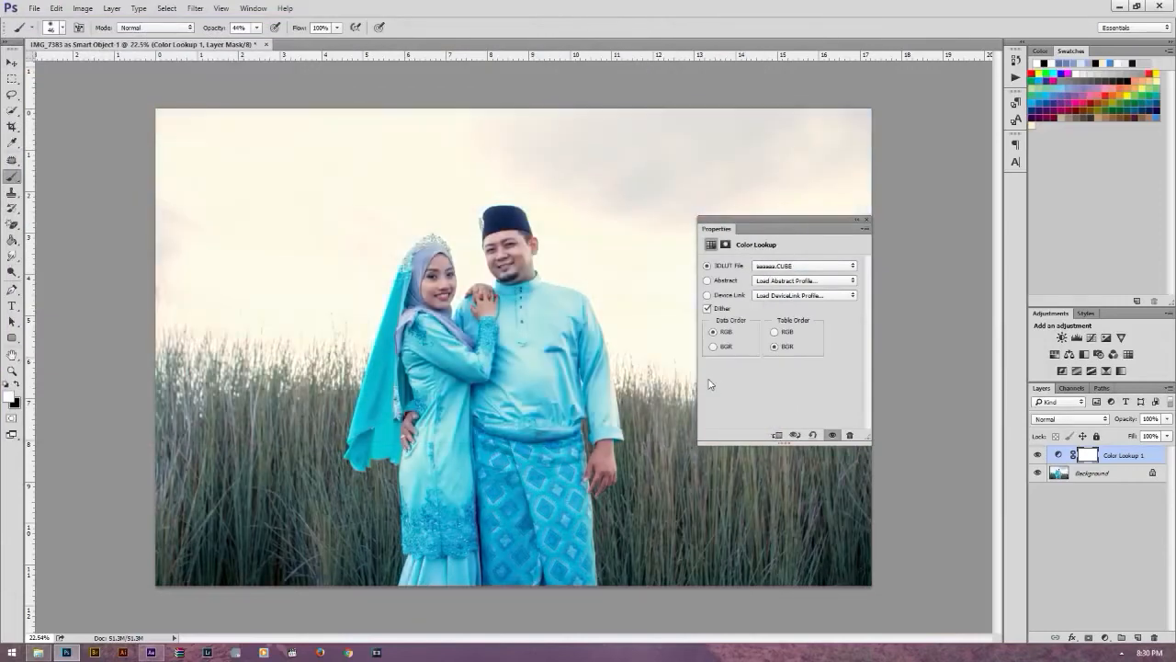
left_click(864, 222)
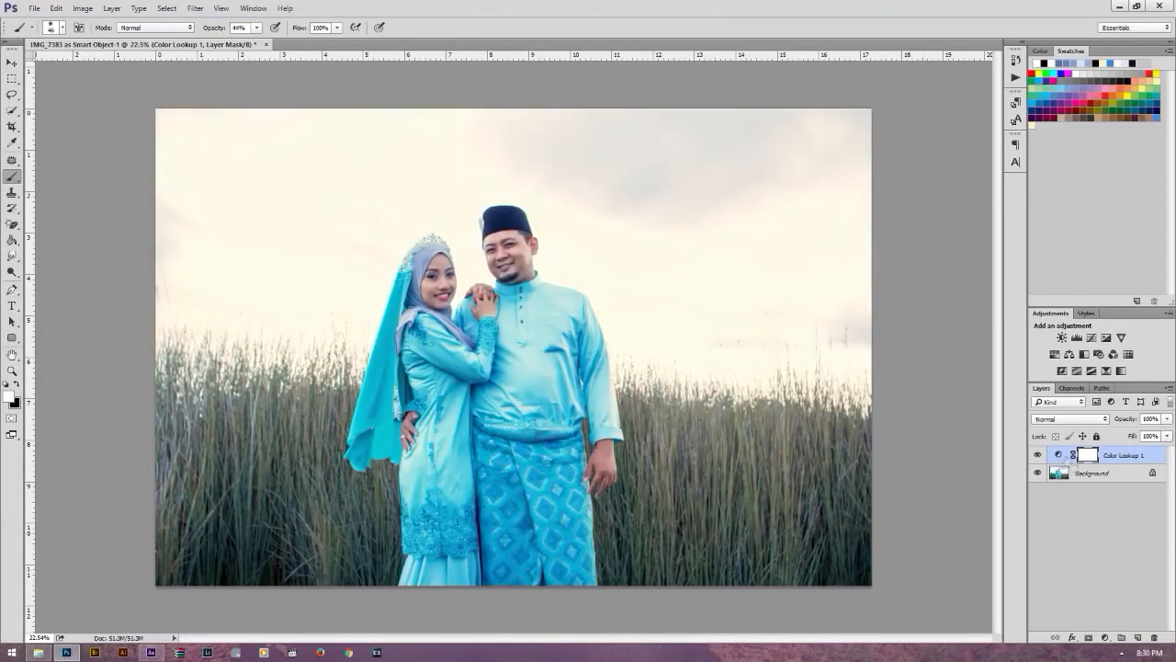
Compare the photo with and without the Color Lookup layer and examine the graded result at different magnifications
left_click(1039, 455)
left_click(1039, 454)
left_click(1039, 455)
left_click(1039, 455)
left_click(1039, 455)
left_click(1039, 455)
scroll(875, 372, "down", 6)
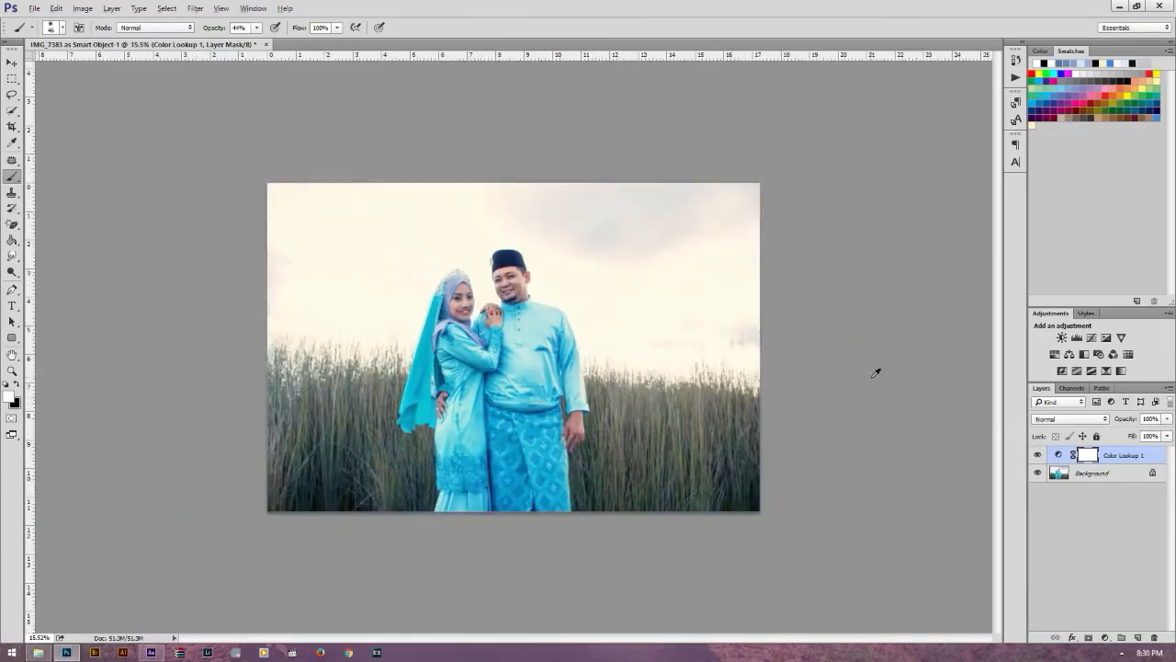
scroll(874, 372, "up", 5)
scroll(875, 372, "up", 1)
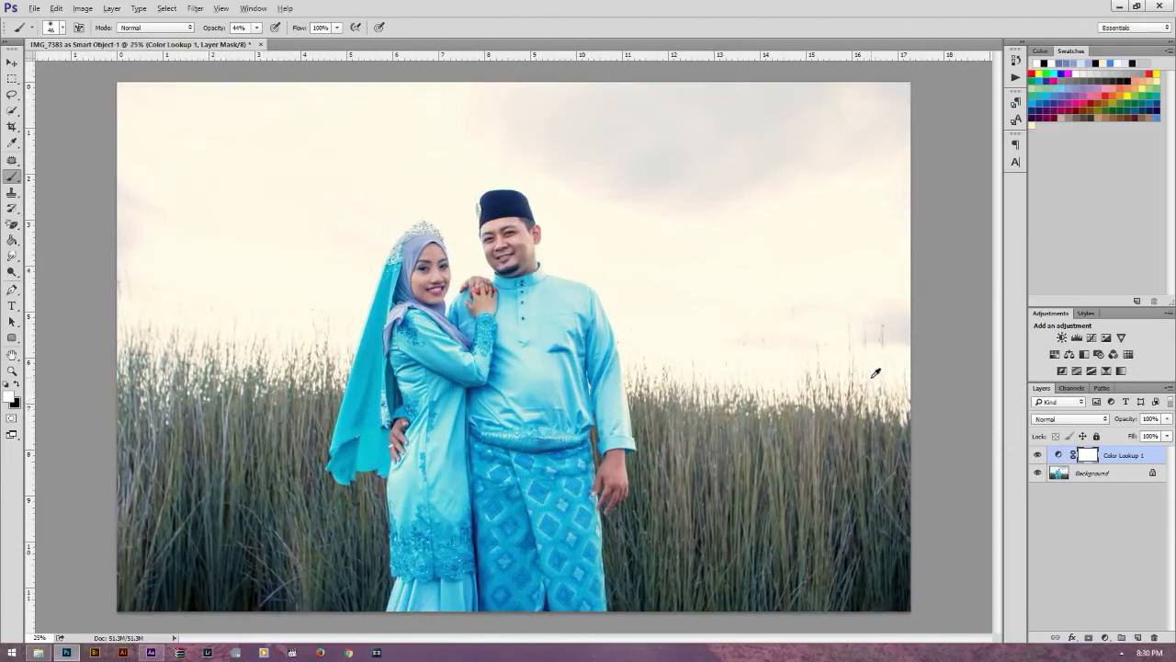
scroll(875, 372, "down", 1)
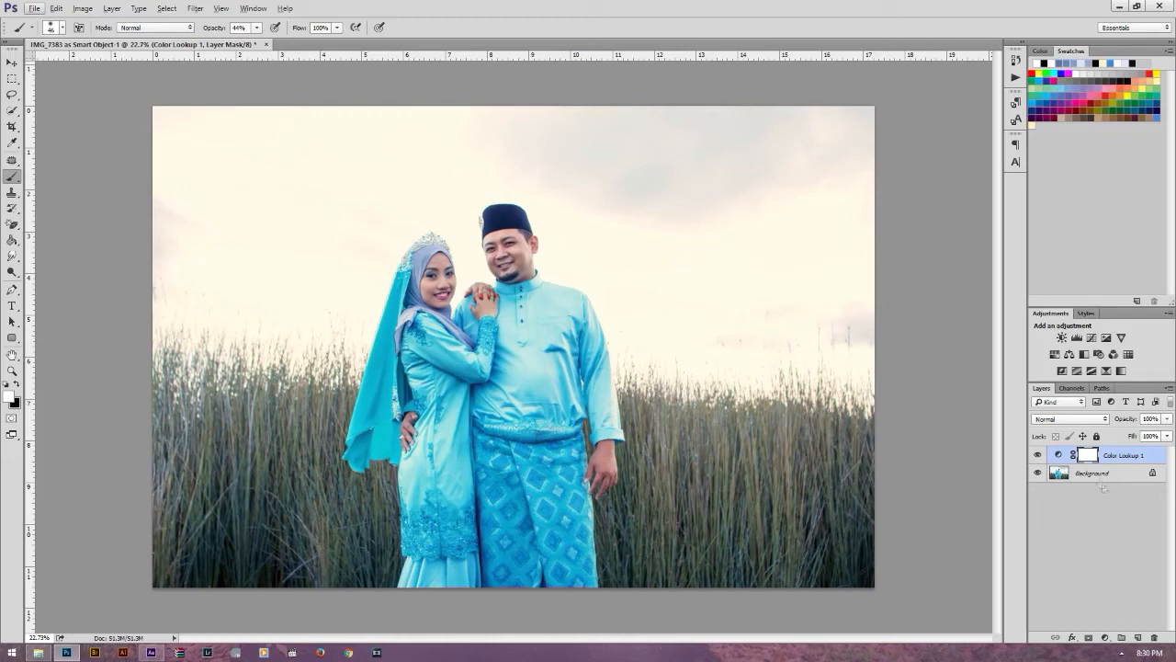
left_click(1037, 454)
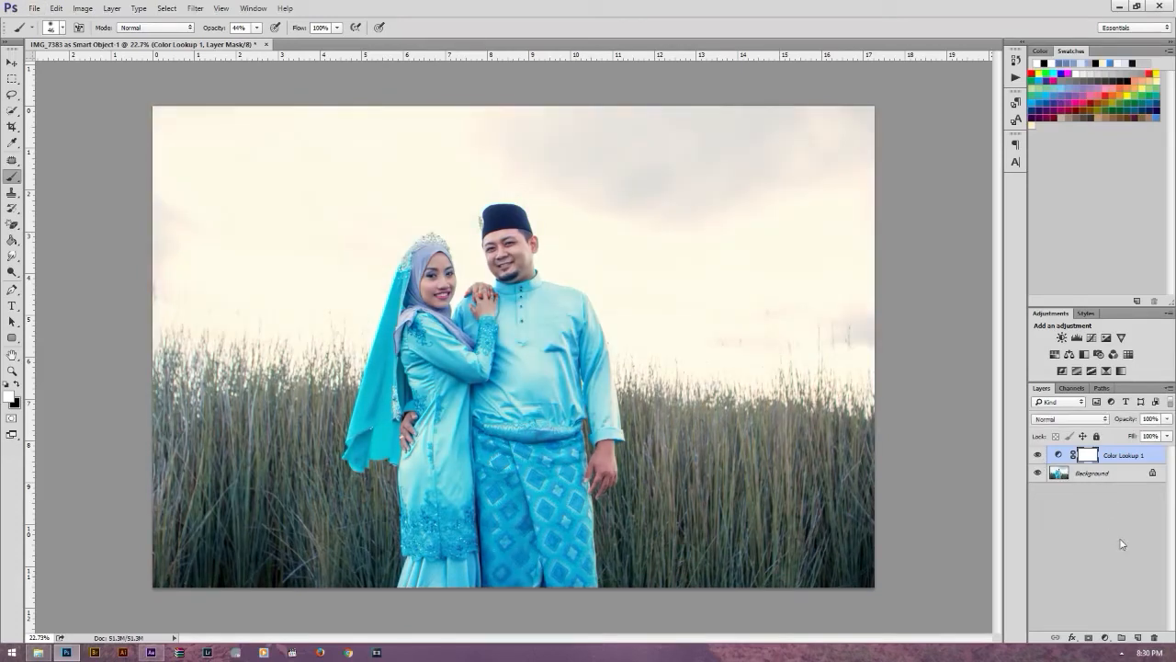